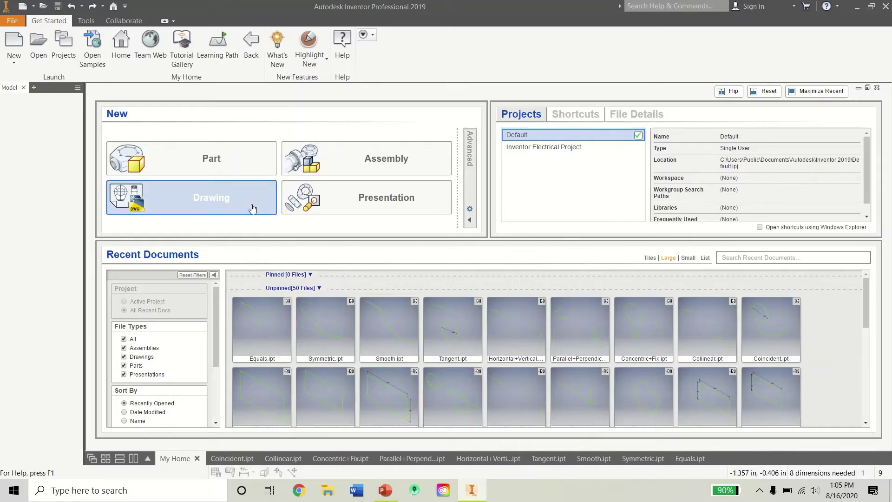
Open the Coincident.ipt sketch containing the 500 circle and the spline arc.
mouse_move(266, 389)
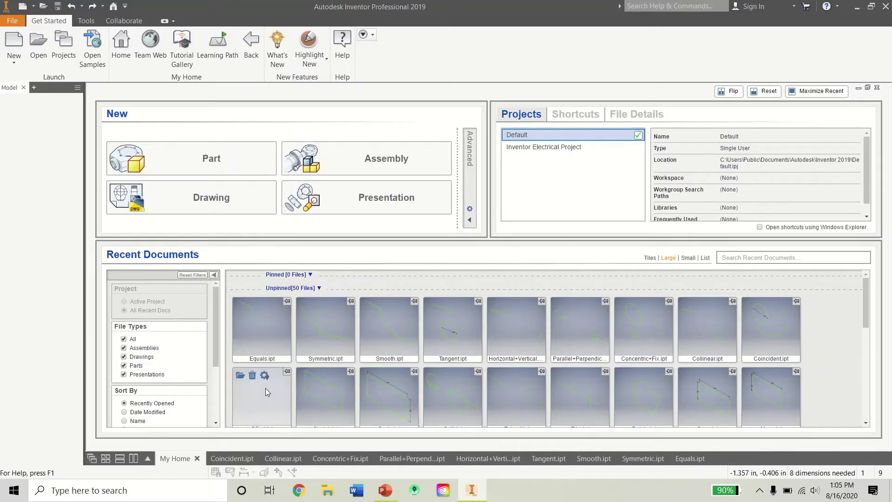
left_click(233, 457)
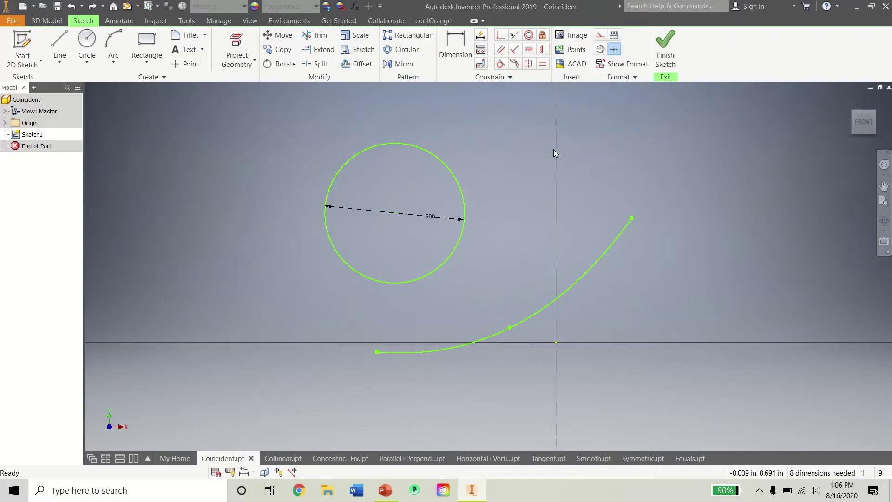
Make the circle's centre point coincident with the spline curve.
left_click(502, 36)
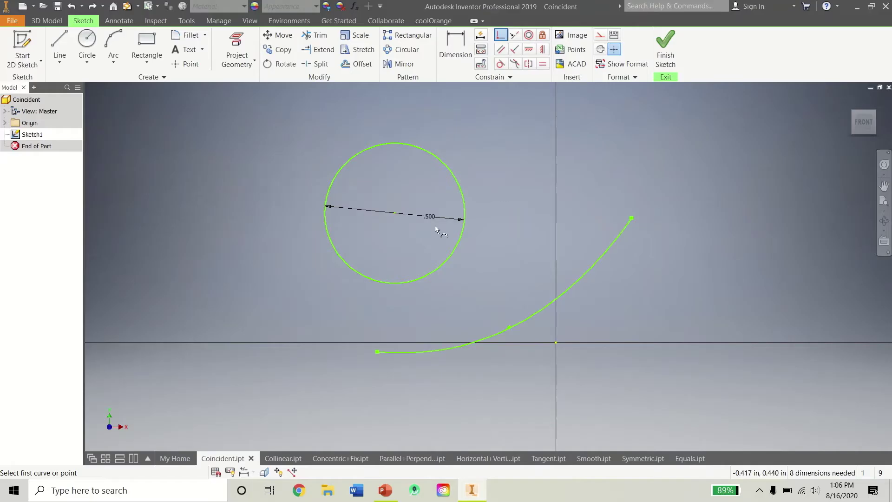
left_click(394, 213)
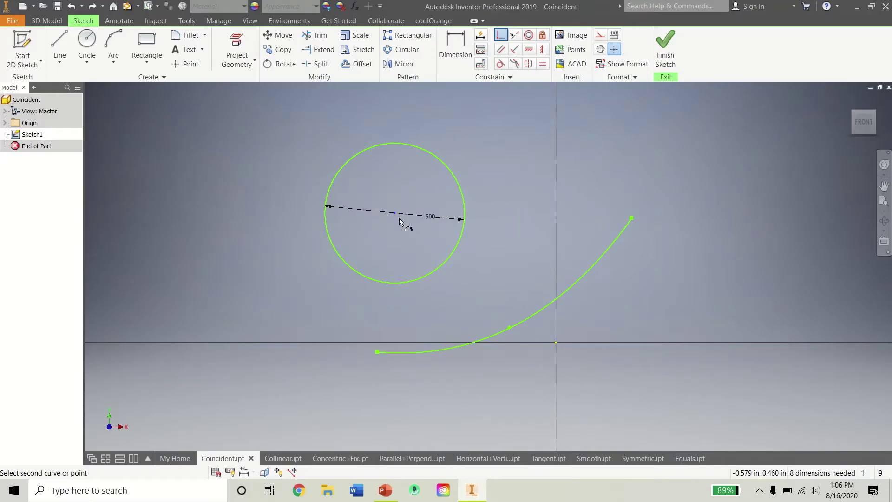
left_click(541, 310)
right_click(470, 283)
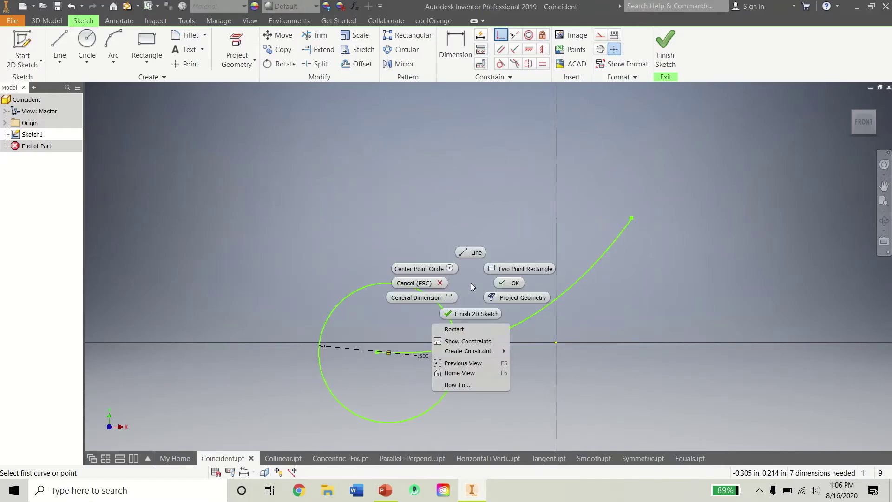
key("Escape")
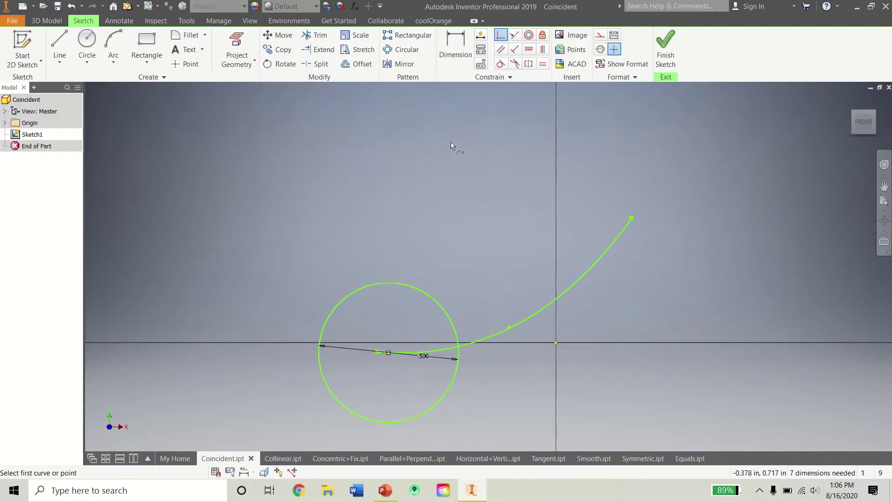
right_click(450, 180)
left_click(509, 182)
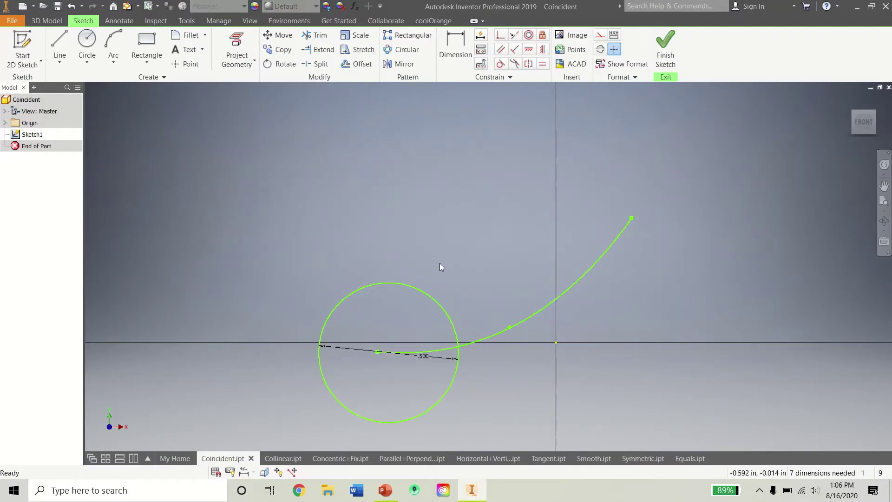
Drag the circle to confirm it stays on the curve, then open Collinear.ipt.
mouse_move(389, 354)
left_mouse_down()
mouse_move(408, 351)
mouse_move(432, 322)
mouse_move(571, 300)
mouse_move(642, 220)
mouse_move(550, 201)
mouse_move(390, 295)
mouse_move(667, 276)
mouse_move(655, 292)
mouse_move(398, 209)
mouse_move(368, 229)
mouse_move(390, 266)
left_mouse_up()
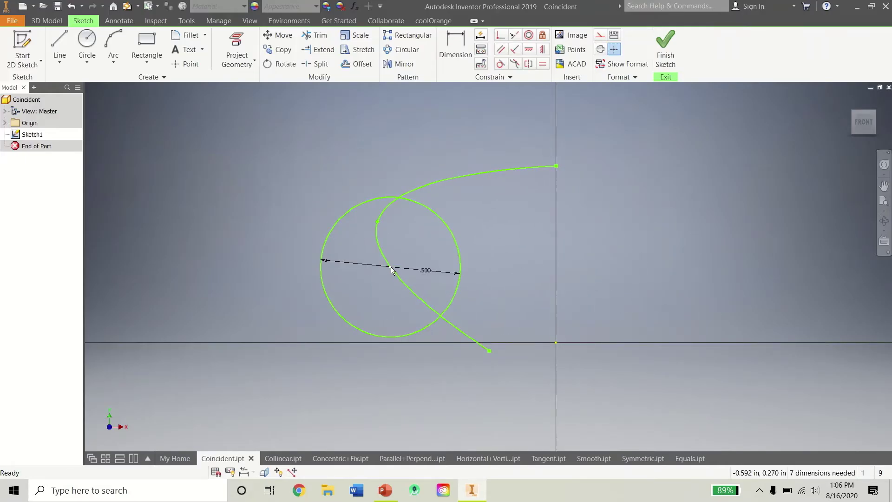
mouse_move(390, 268)
left_mouse_down()
mouse_move(431, 232)
mouse_move(470, 170)
mouse_move(639, 205)
mouse_move(648, 237)
mouse_move(543, 221)
left_mouse_up()
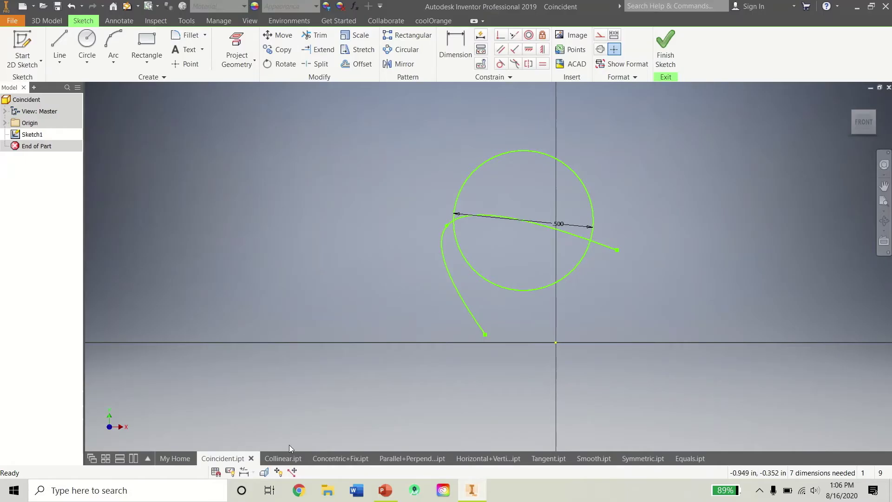
left_click(283, 458)
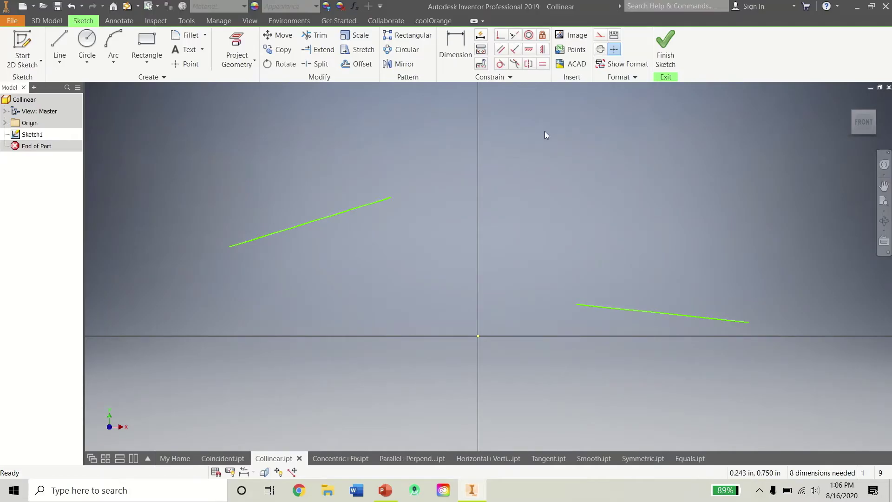
Make the right-hand line collinear with the left-hand line.
left_click(515, 34)
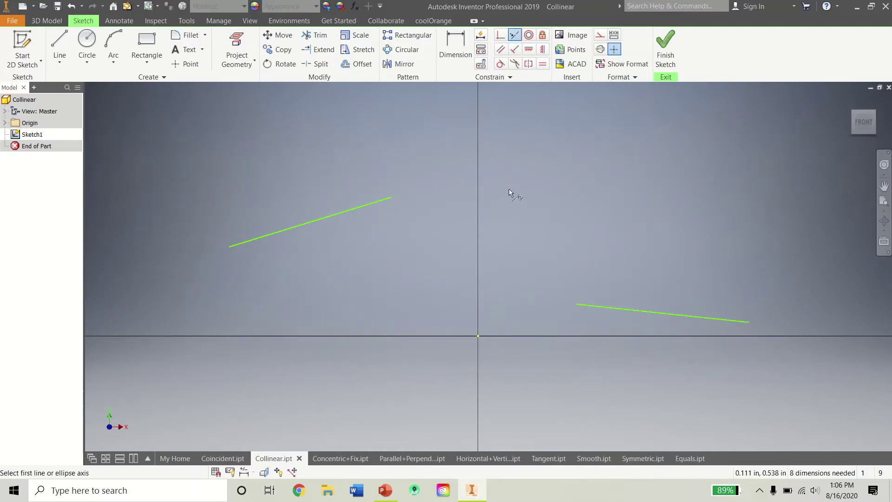
left_click(603, 306)
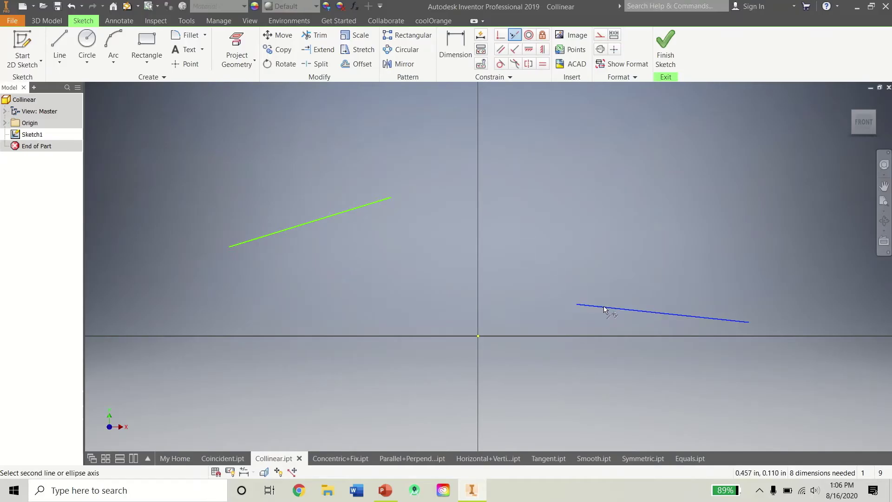
left_click(360, 209)
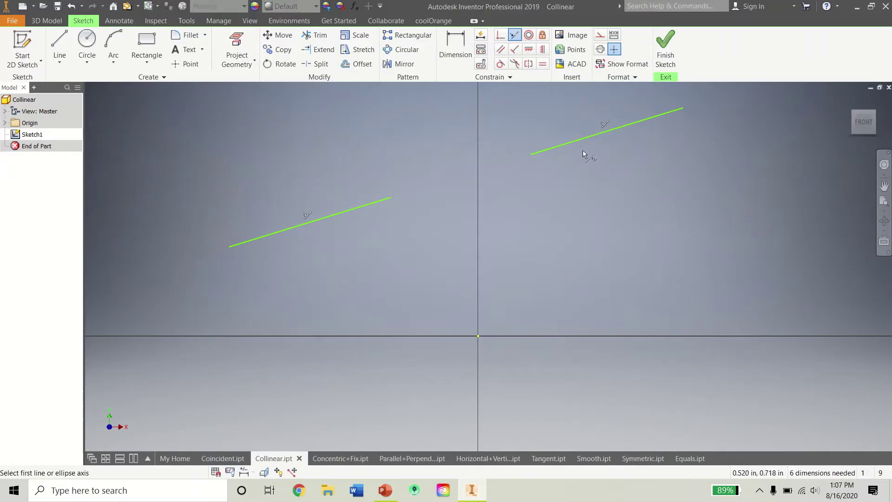
right_click(511, 225)
left_click(536, 230)
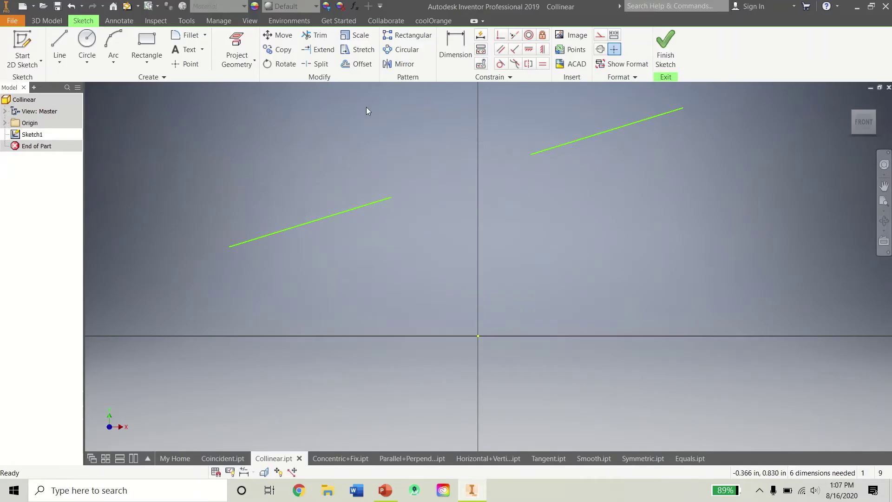
Try joining the lines with Extend and a connecting line, then undo the line.
left_click(320, 49)
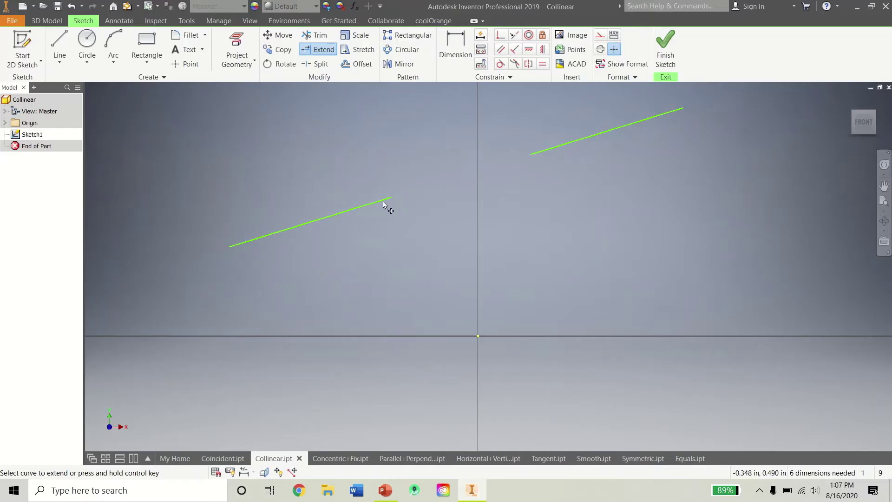
right_click(413, 217)
key("Escape")
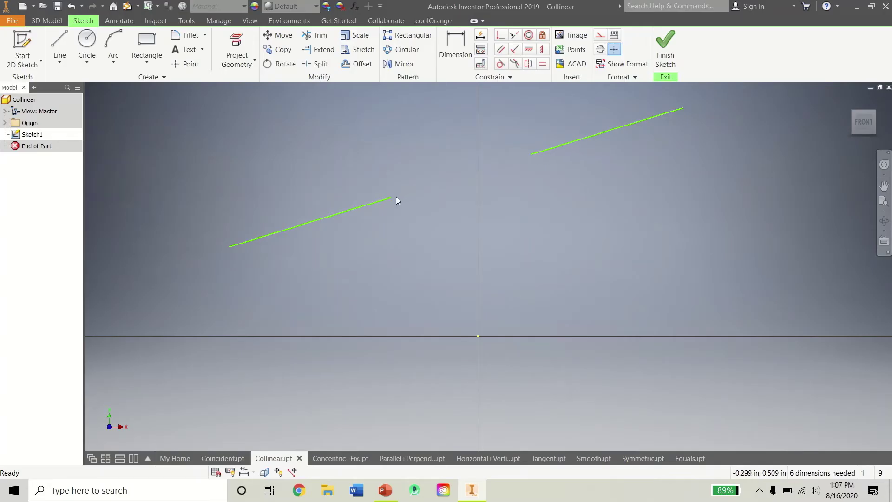
left_click(60, 47)
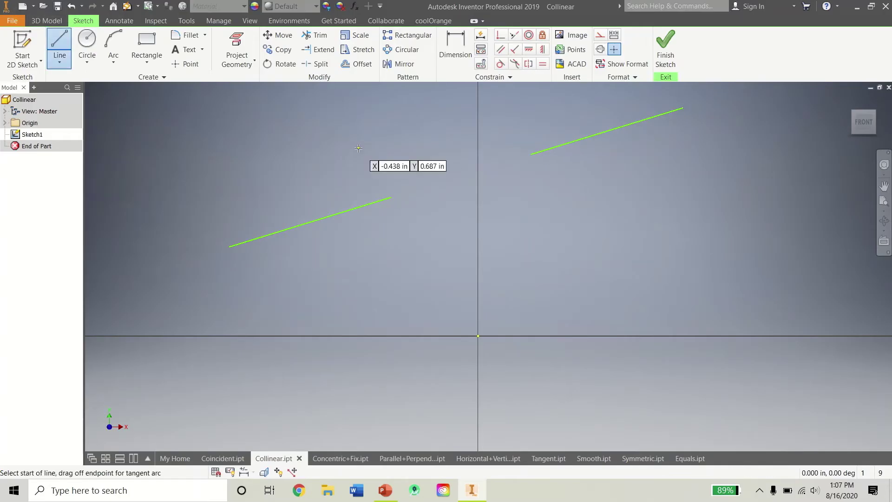
left_click(390, 197)
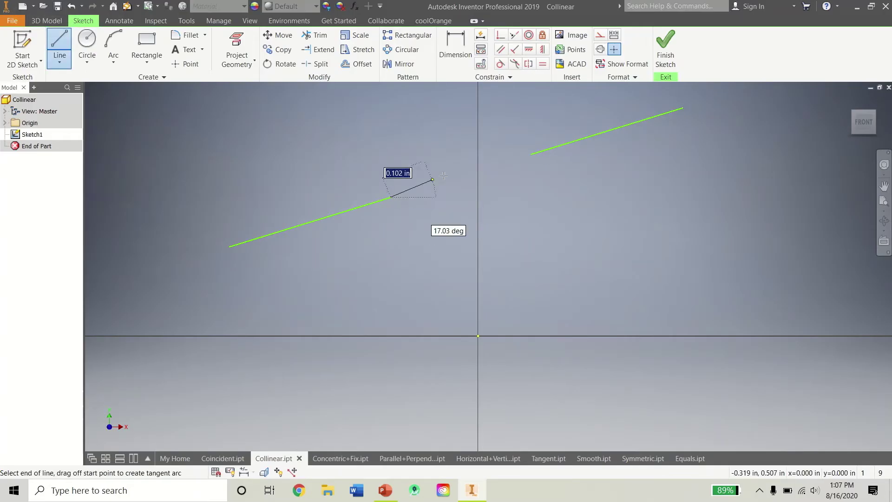
left_click(531, 155)
right_click(530, 210)
left_click(557, 210)
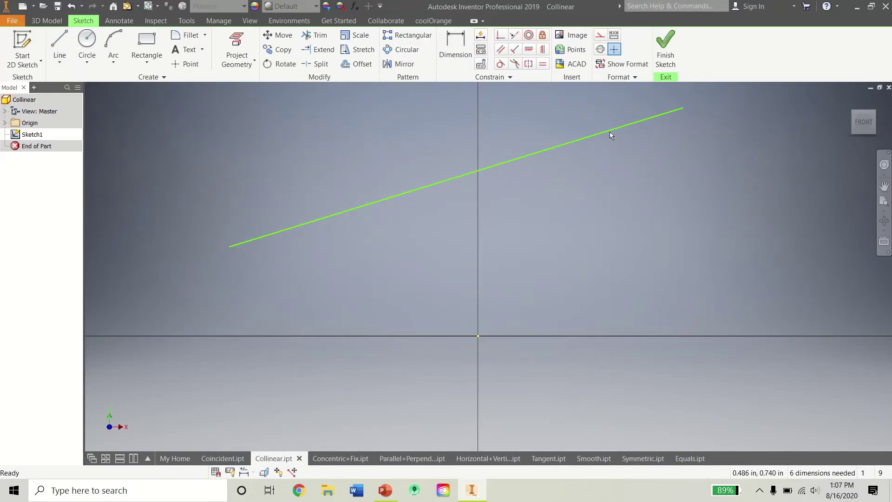
key("ctrl+z")
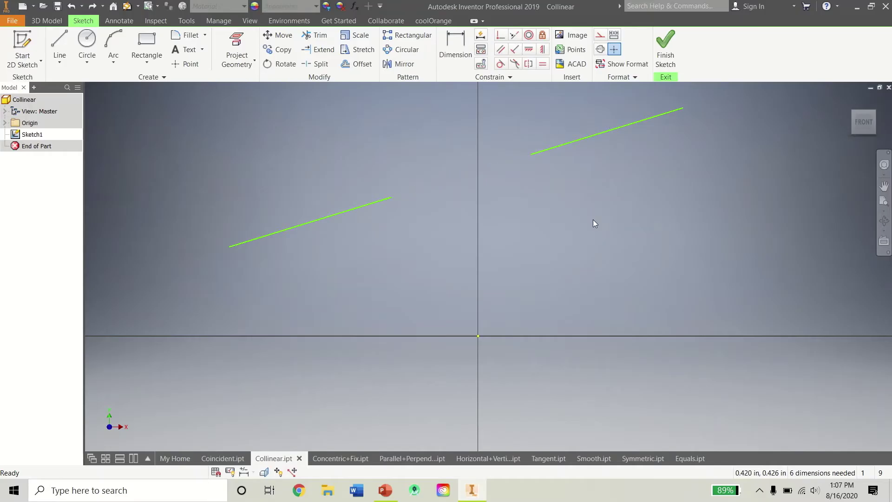
In Concentric+Fix.ipt, make the small circle concentric with the large circle and drag them.
left_click(349, 457)
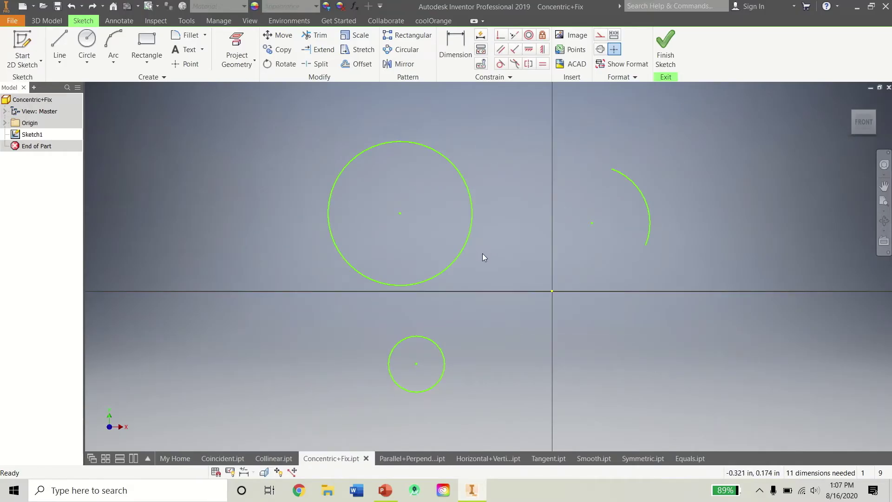
left_click(528, 35)
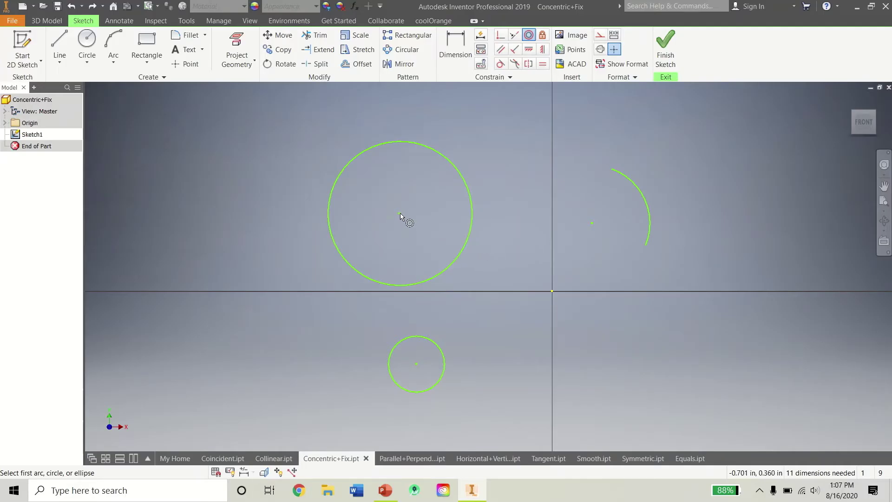
left_click(439, 348)
left_click(449, 269)
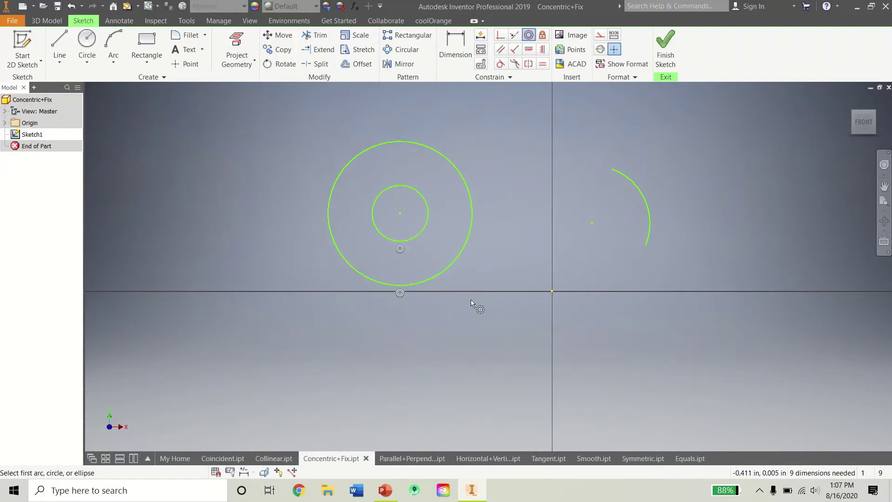
right_click(483, 279)
left_click(434, 261)
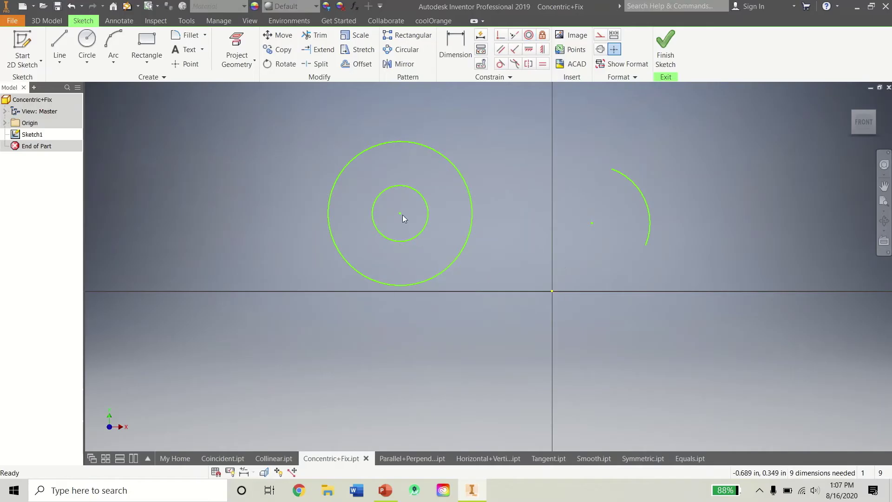
mouse_move(401, 214)
left_mouse_down()
mouse_move(372, 205)
mouse_move(294, 276)
mouse_move(400, 183)
mouse_move(417, 280)
mouse_move(495, 287)
mouse_move(413, 197)
mouse_move(416, 212)
left_mouse_up()
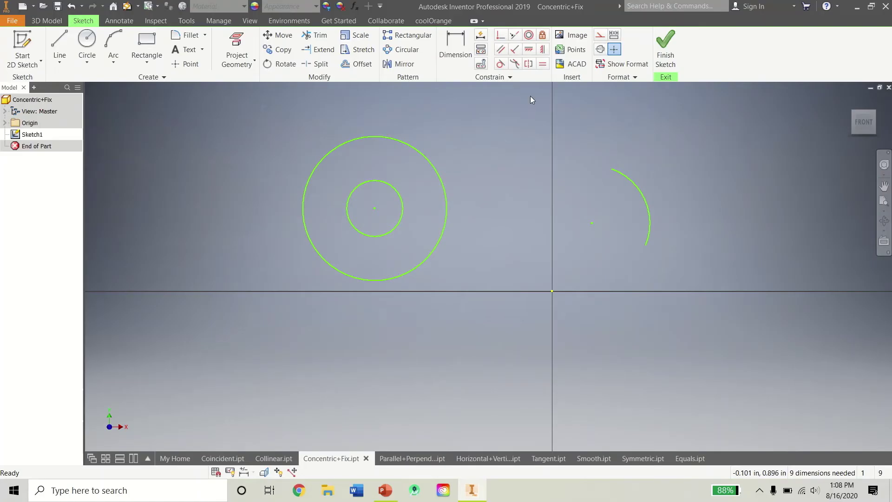
Make the arc concentric with the outer circle, test by dragging, then undo it.
left_click(529, 34)
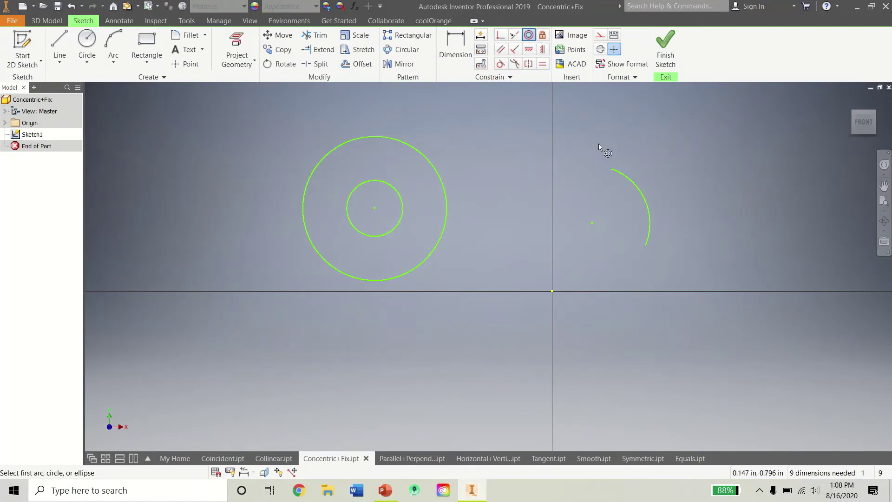
left_click(631, 185)
left_click(446, 189)
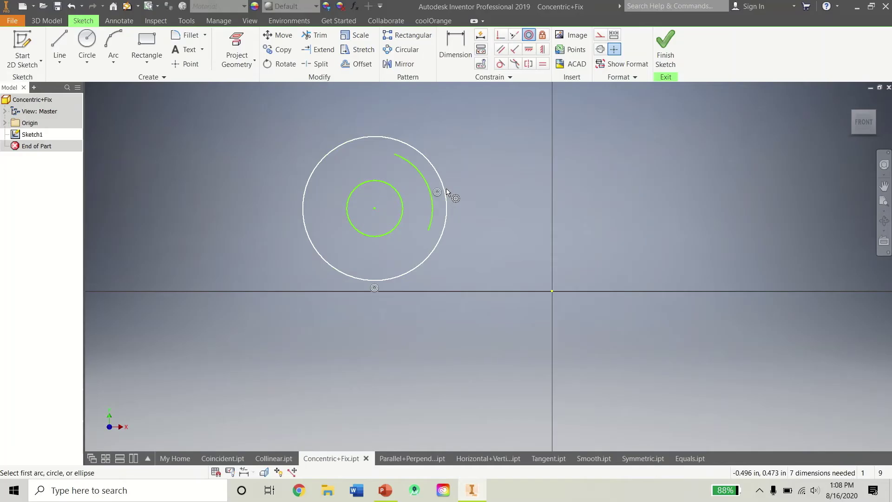
right_click_drag(471, 227, 500, 233)
left_click(500, 230)
mouse_move(374, 207)
left_mouse_down()
mouse_move(328, 215)
mouse_move(551, 207)
mouse_move(353, 199)
mouse_move(366, 204)
left_mouse_up()
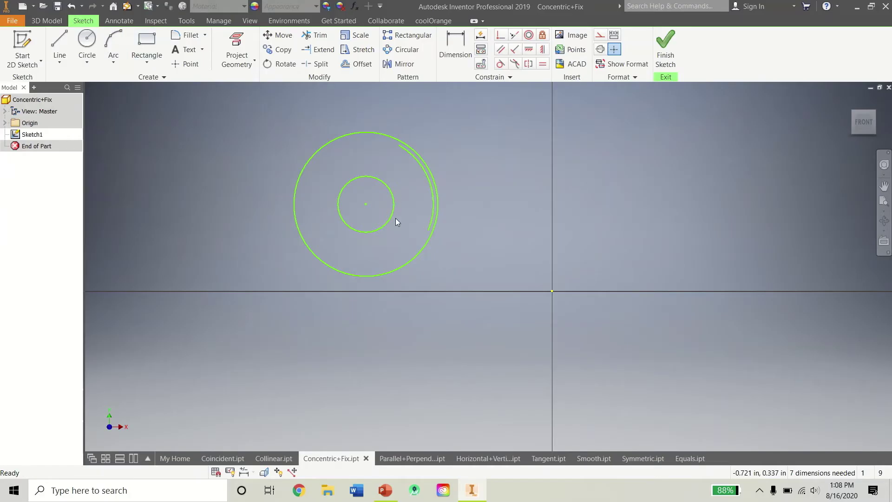
key("ctrl+z")
key("ctrl+z")
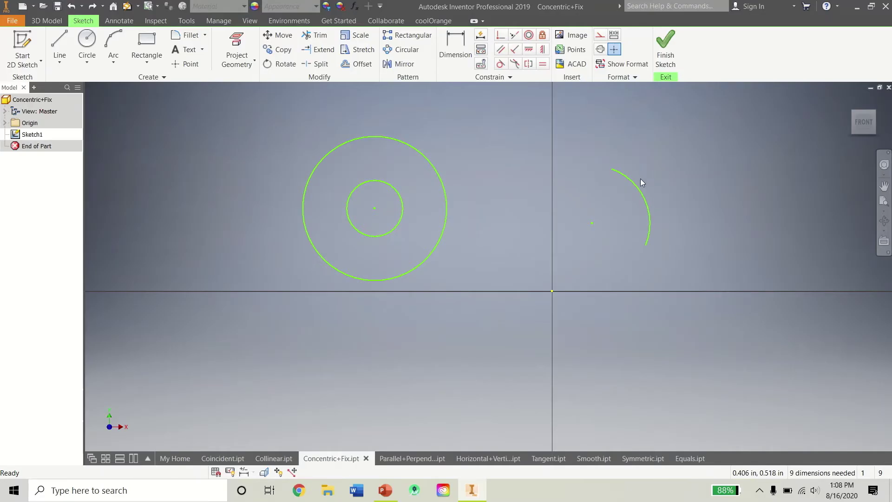
Move the arc right, apply Fix to it, and confirm dragging no longer moves it.
mouse_move(641, 185)
left_mouse_down()
mouse_move(553, 177)
mouse_move(502, 205)
mouse_move(621, 213)
mouse_move(619, 170)
mouse_move(608, 221)
mouse_move(535, 268)
mouse_move(727, 366)
mouse_move(690, 370)
mouse_move(600, 255)
mouse_move(698, 204)
left_mouse_up()
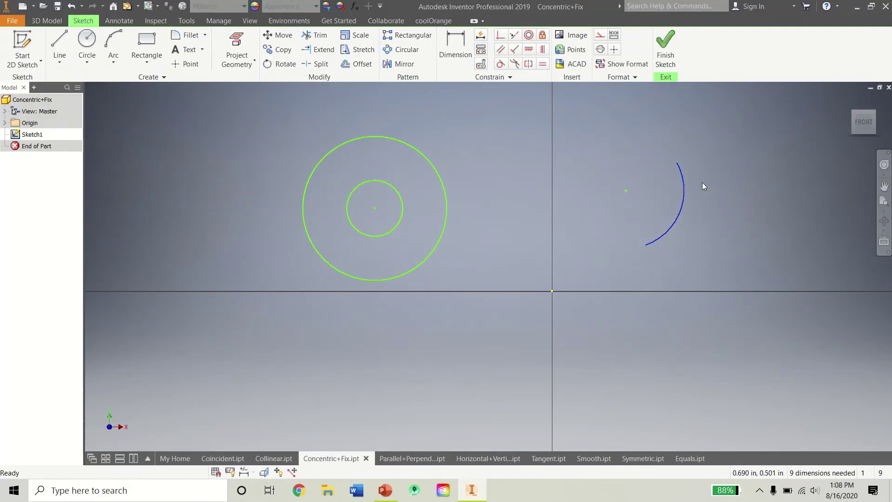
left_click(622, 170)
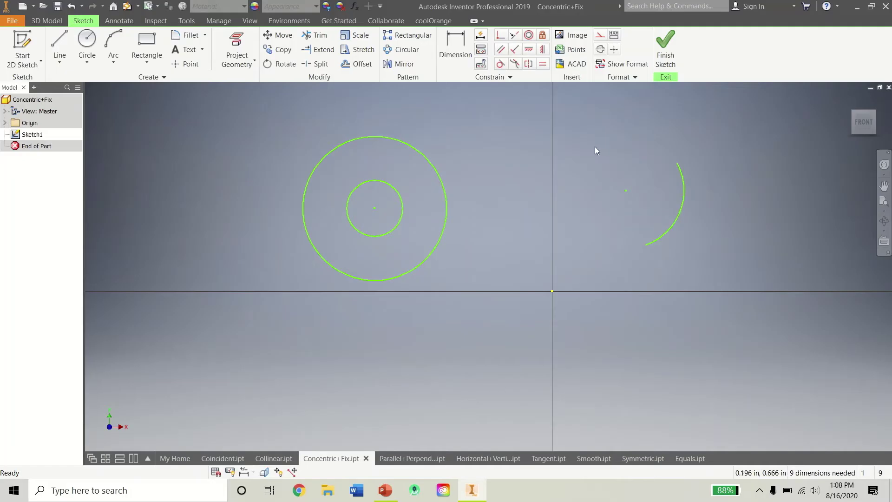
left_click(542, 35)
left_click(682, 185)
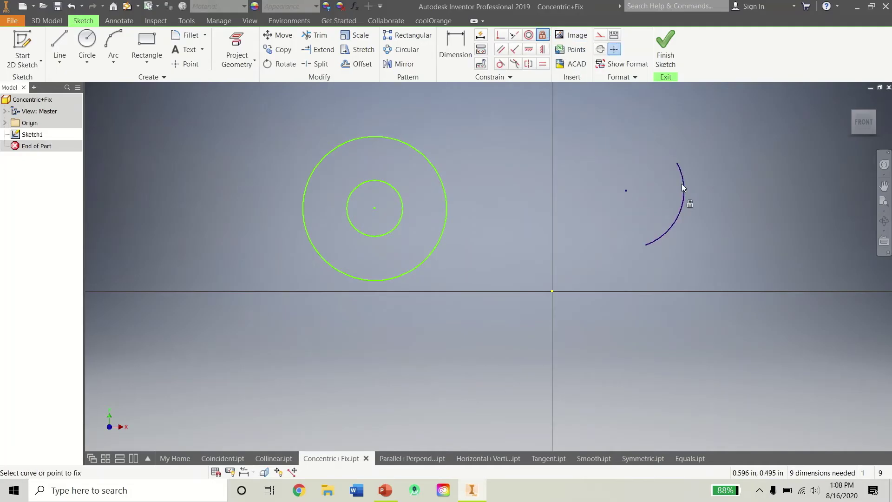
right_click(636, 159)
key("Escape")
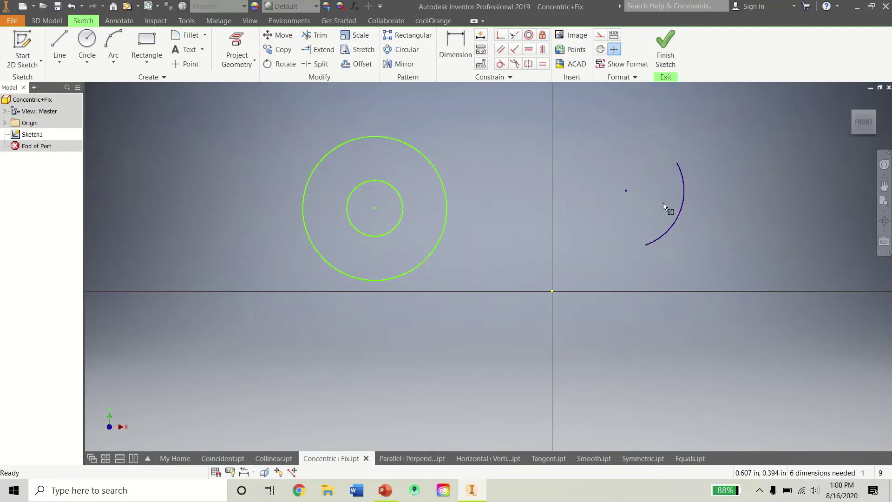
left_click_drag(663, 203, 719, 202)
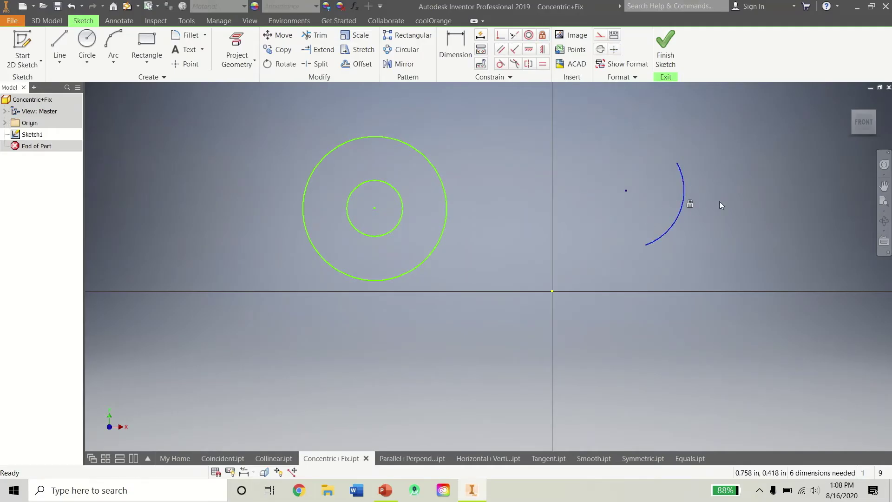
left_click(721, 205)
In Parallel+Perpendicular.ipt, make the two left-hand lines parallel.
left_click(402, 458)
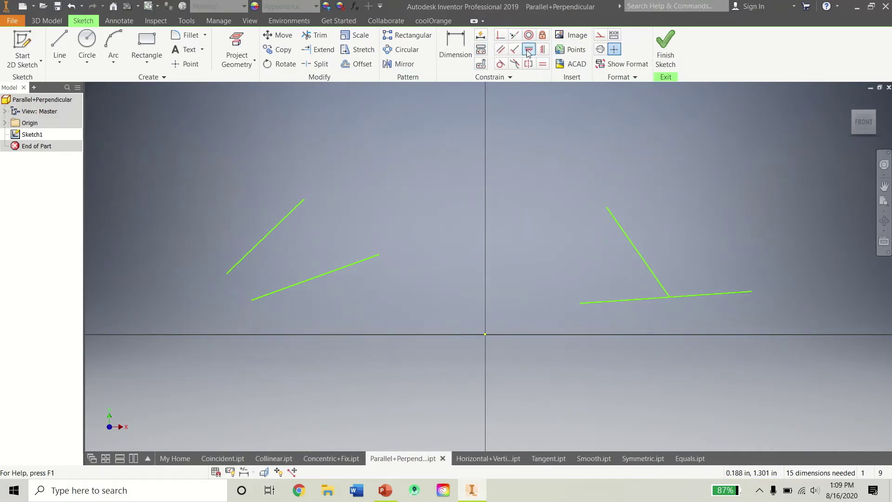
left_click(500, 49)
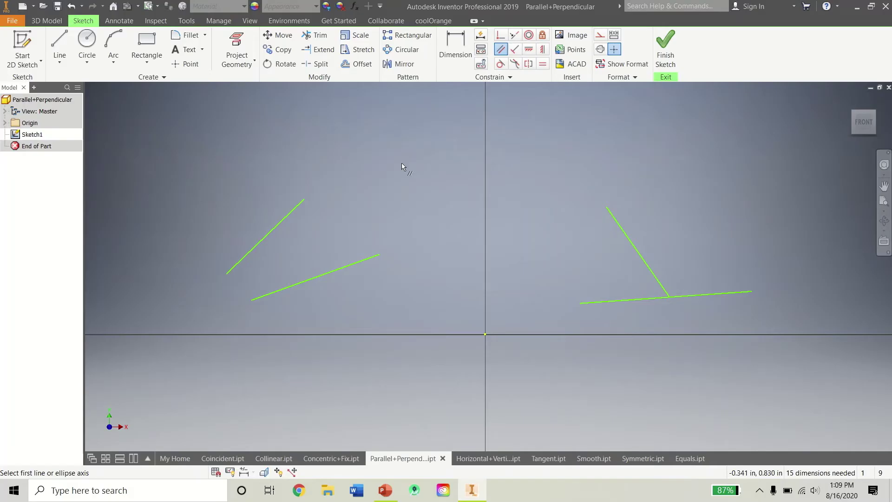
left_click(280, 225)
left_click(317, 276)
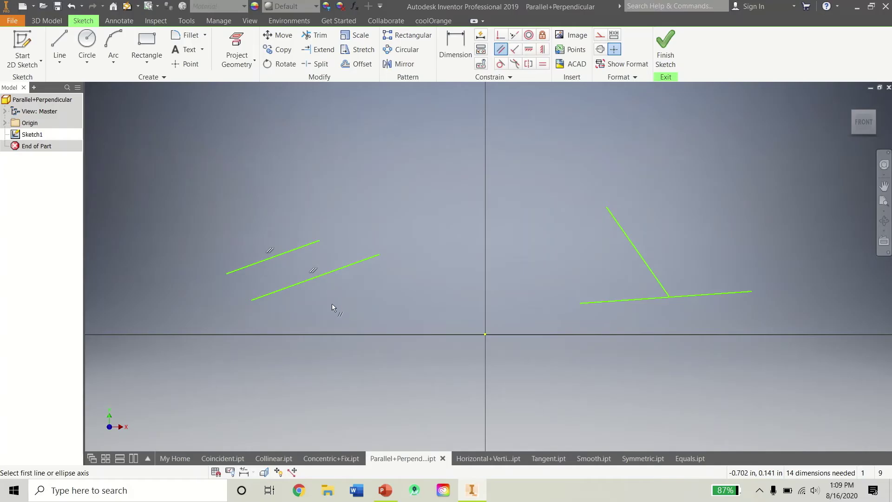
right_click(331, 304)
left_click(353, 263)
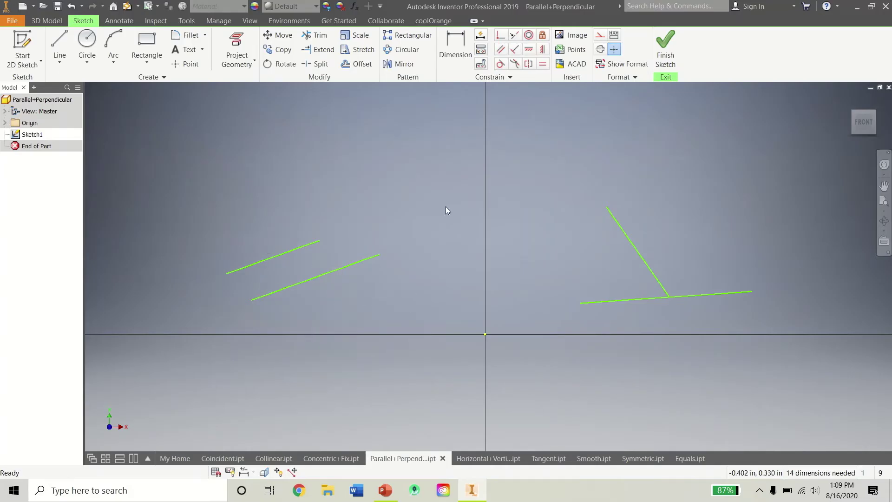
Make the two right-hand lines perpendicular, then open Horizontal+Vertical.ipt.
left_click(515, 49)
left_click(640, 299)
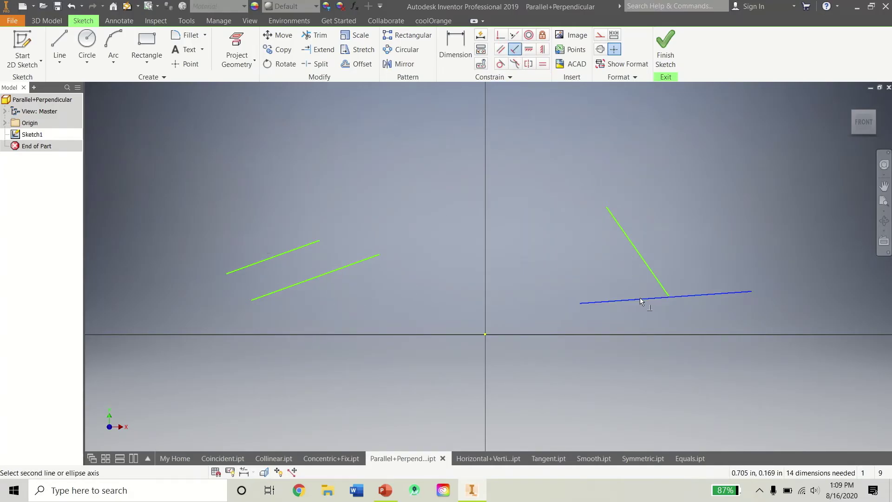
left_click(652, 273)
right_click(638, 298)
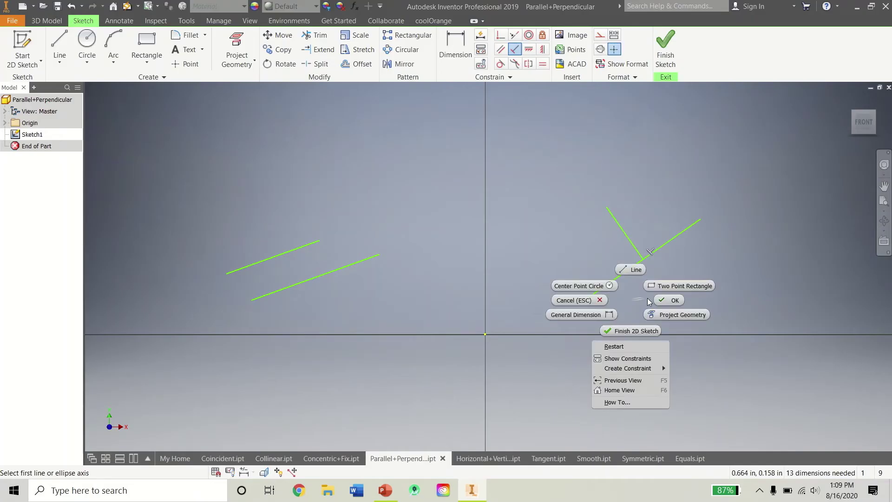
left_click(658, 300)
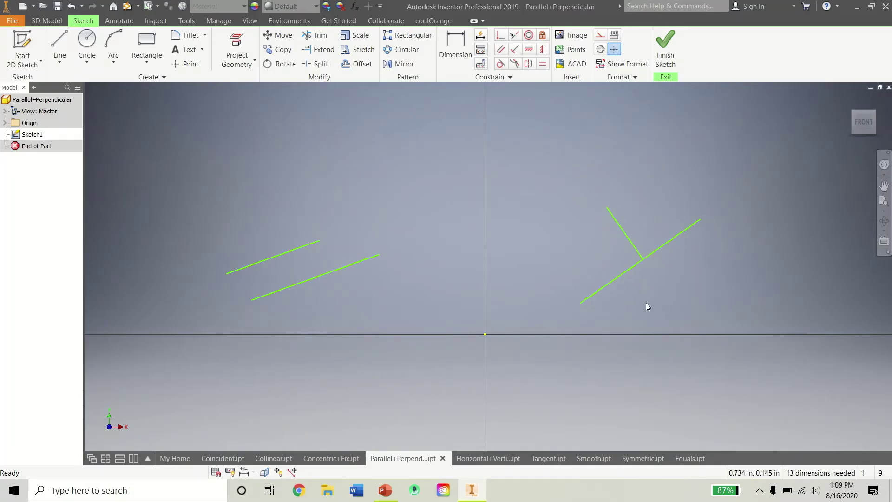
left_click(483, 453)
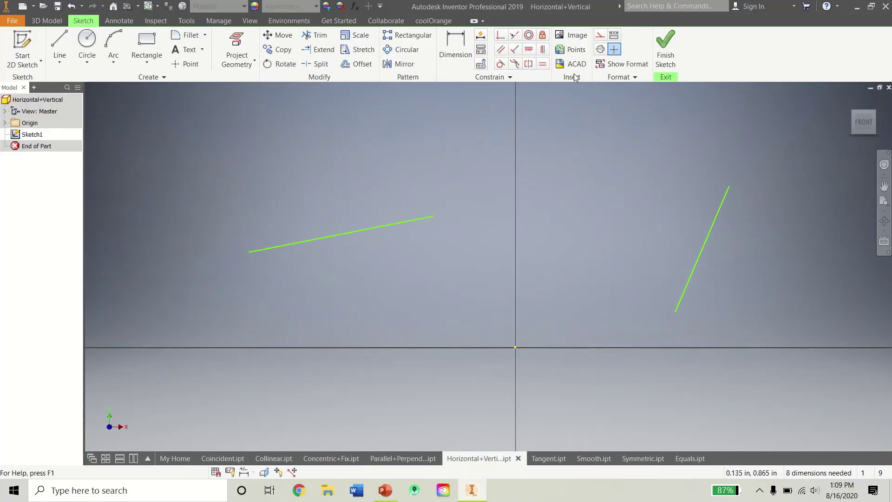
Constrain the left line horizontal and the right line vertical.
left_click(532, 53)
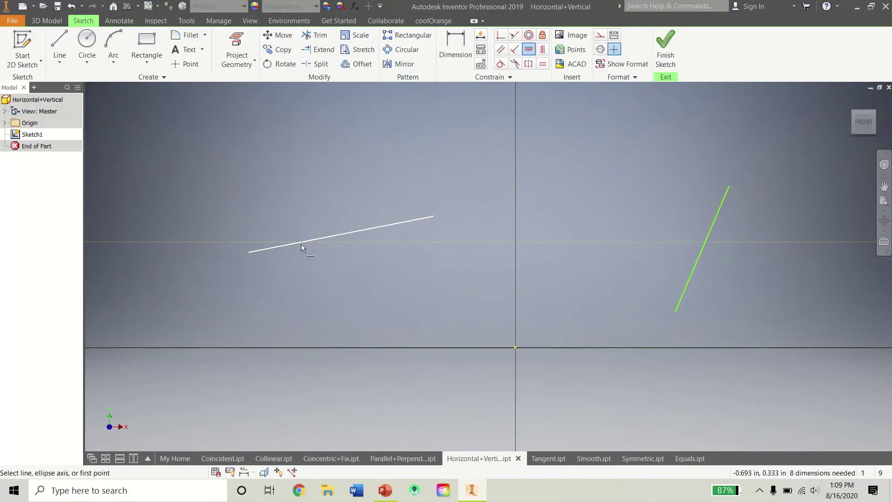
left_click(388, 226)
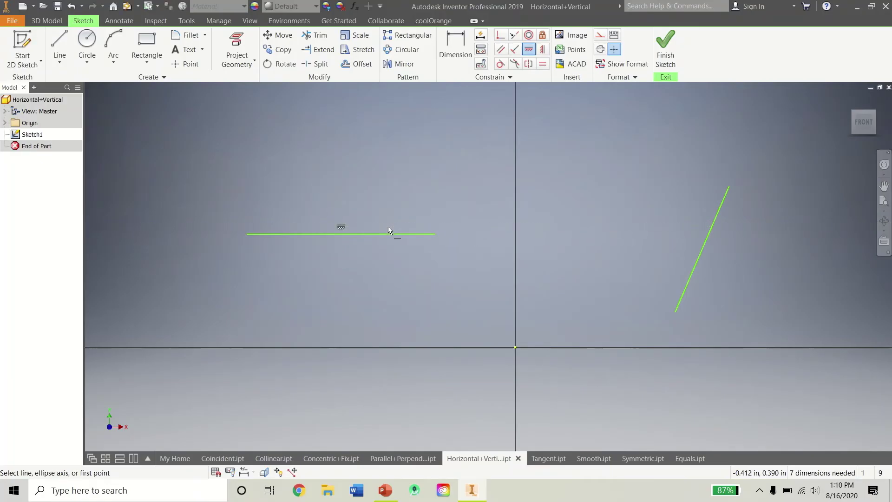
right_click(364, 269)
left_click(395, 271)
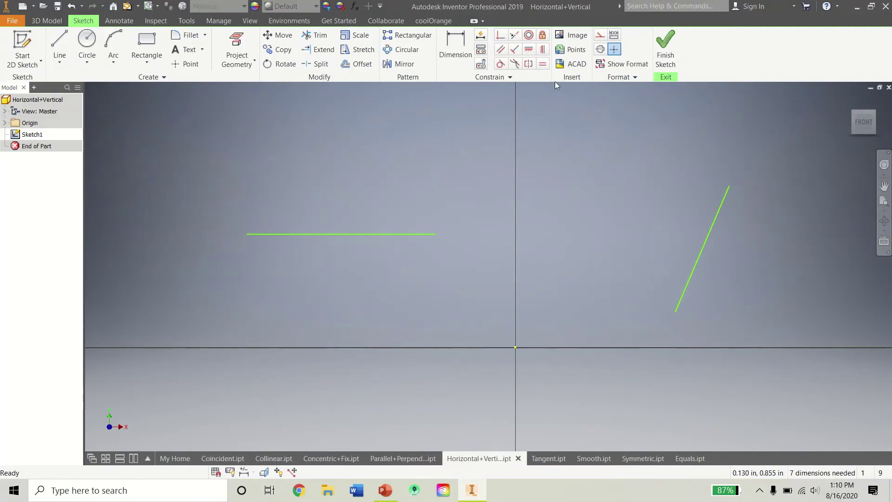
left_click(542, 49)
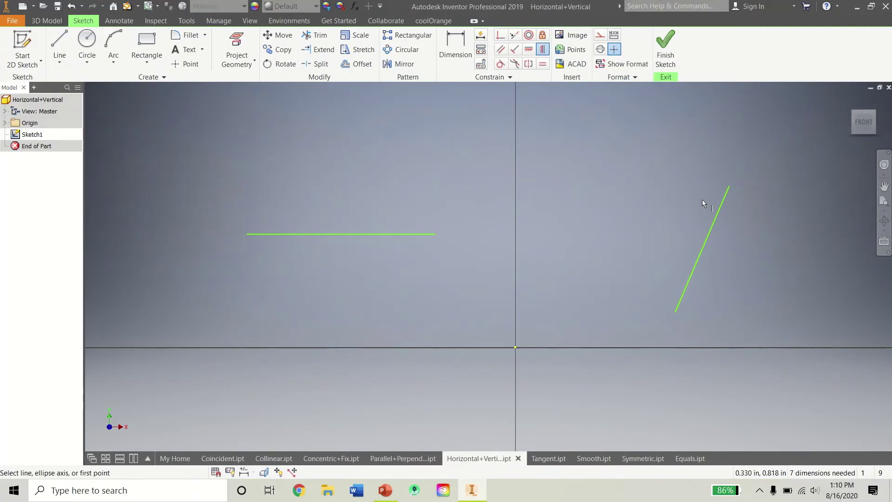
left_click(706, 231)
right_click(724, 253)
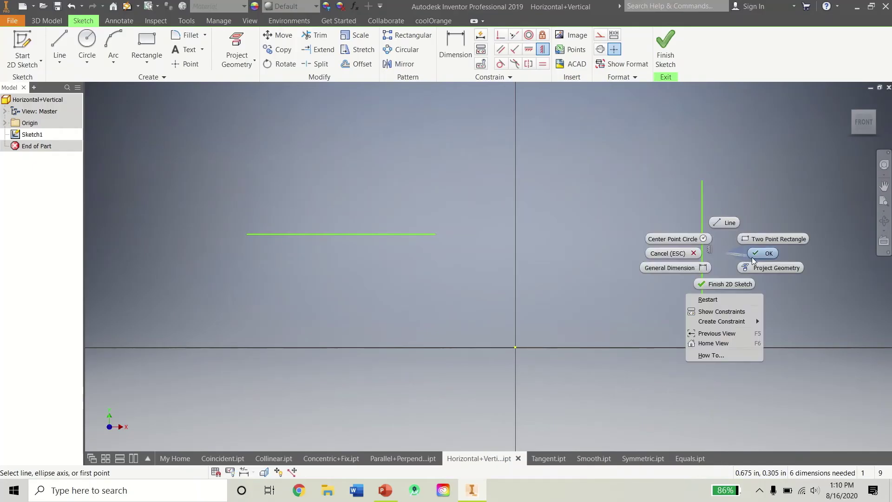
left_click(725, 221)
Drag the vertical line beside the axis and the horizontal line slightly right, then open Tangent.ipt.
left_click_drag(704, 249, 524, 206)
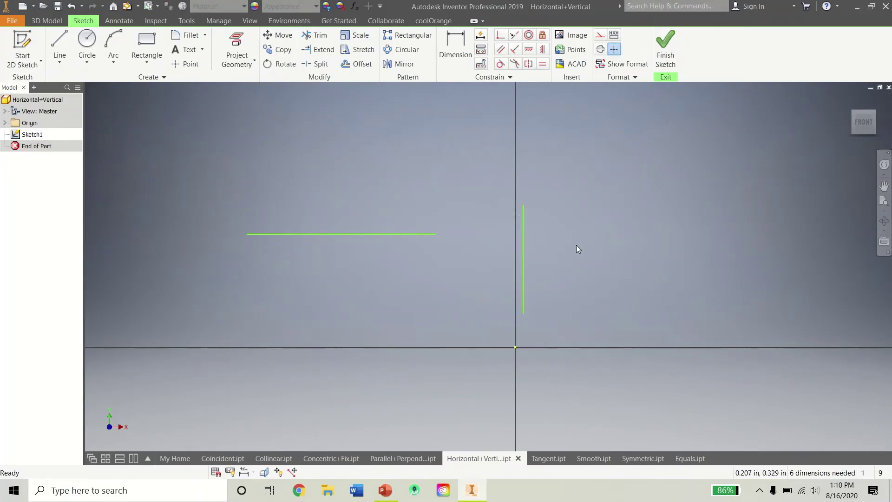
mouse_move(359, 235)
left_mouse_down()
mouse_move(349, 253)
mouse_move(373, 237)
left_mouse_up()
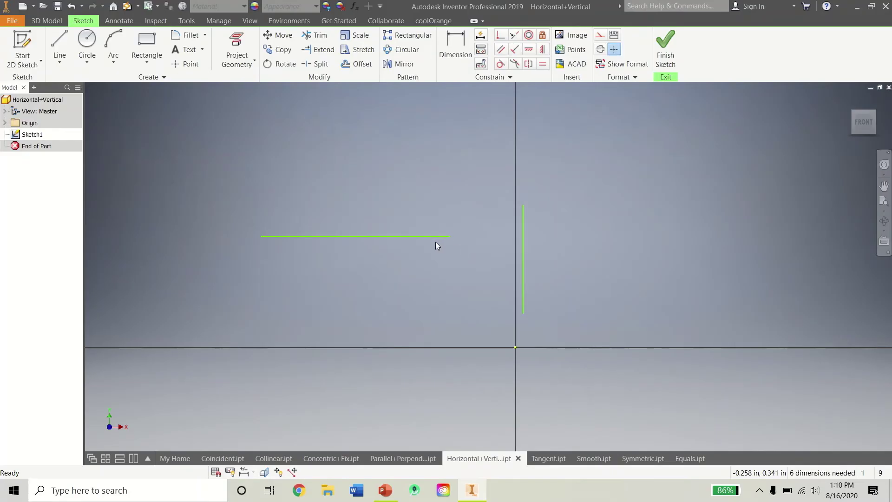
left_click(552, 458)
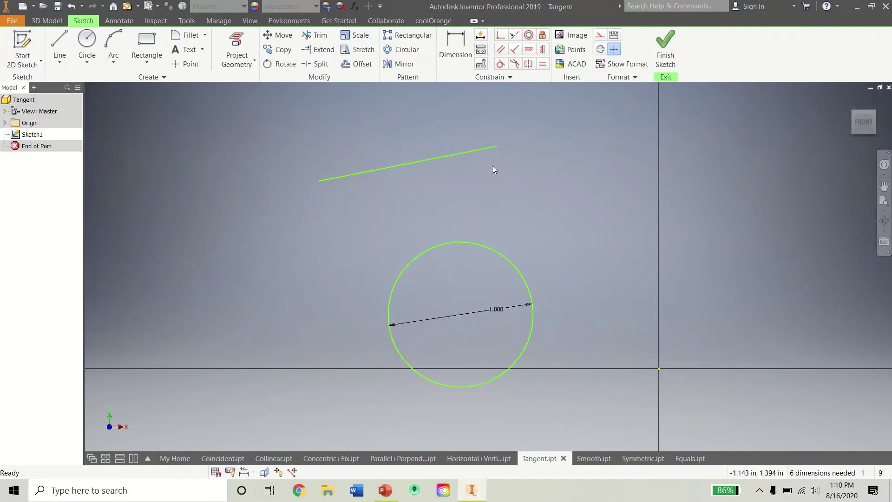
Make the slanted line tangent to the 1.000 circle.
left_click(505, 66)
left_click(450, 156)
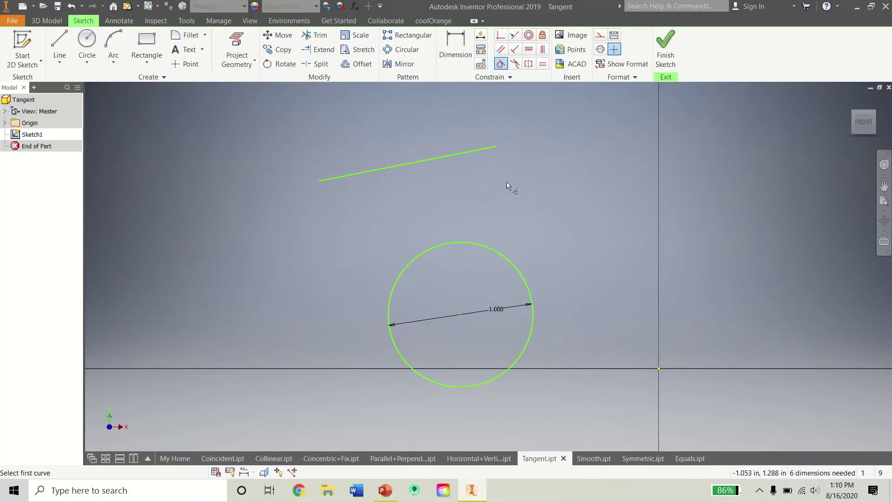
left_click(429, 160)
left_click(464, 244)
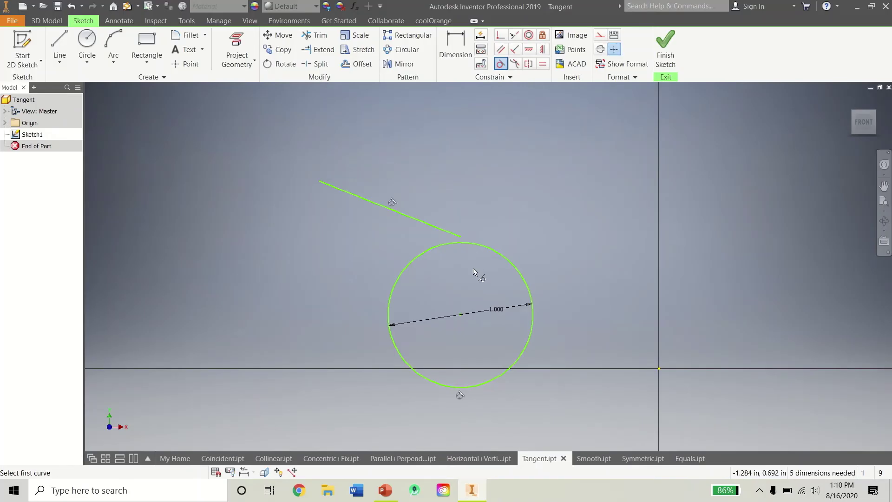
right_click(472, 269)
left_click(473, 235)
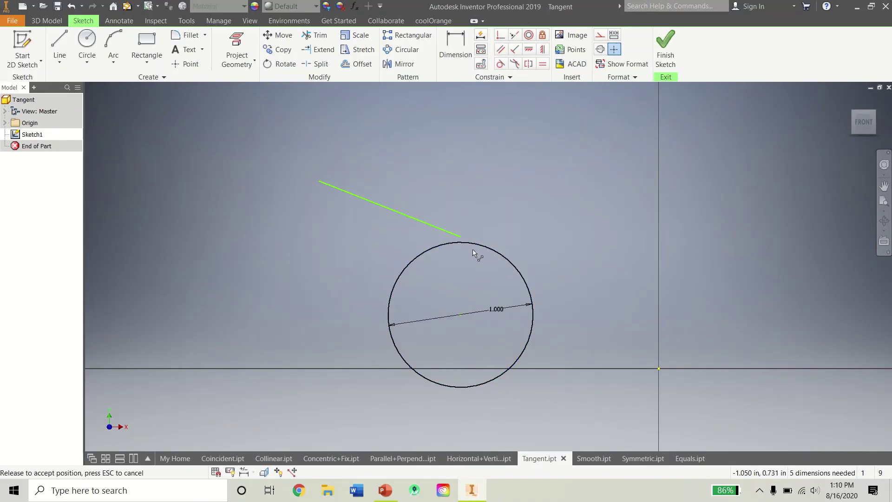
Drag the circle and line to show tangency holds, then open Smooth.ipt.
mouse_move(461, 315)
left_mouse_down()
mouse_move(411, 283)
mouse_move(314, 255)
mouse_move(402, 266)
mouse_move(435, 296)
mouse_move(429, 321)
mouse_move(558, 321)
mouse_move(529, 247)
mouse_move(373, 321)
mouse_move(463, 312)
mouse_move(459, 320)
mouse_move(238, 322)
mouse_move(346, 180)
mouse_move(460, 314)
left_mouse_up()
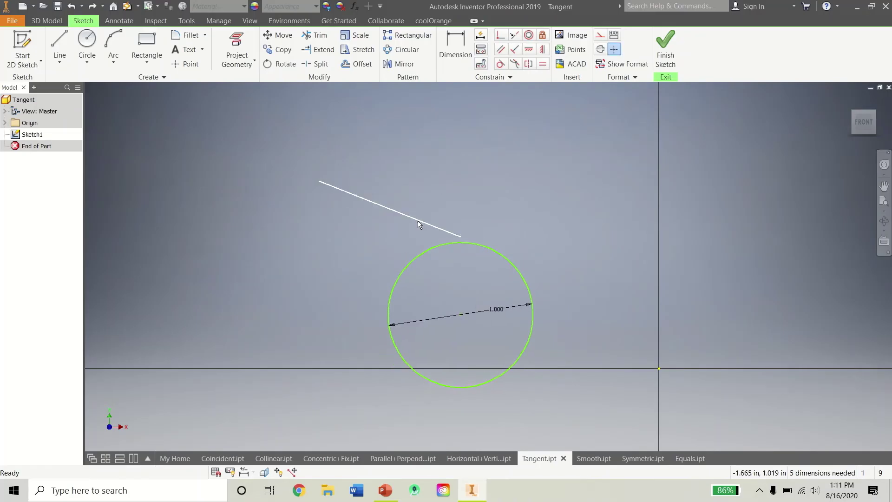
mouse_move(417, 220)
left_mouse_down()
mouse_move(635, 264)
mouse_move(430, 215)
mouse_move(643, 274)
mouse_move(493, 218)
mouse_move(572, 252)
mouse_move(585, 283)
left_mouse_up()
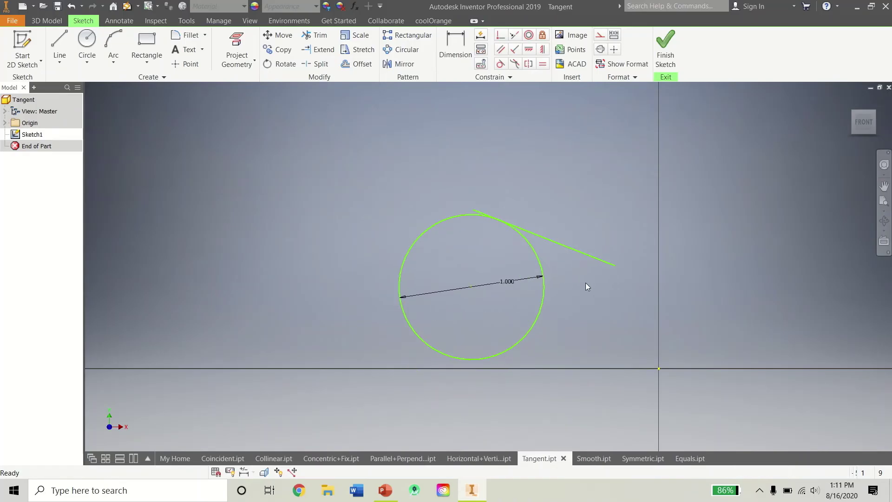
scroll(497, 220, "up", 8)
scroll(477, 213, "down", 8)
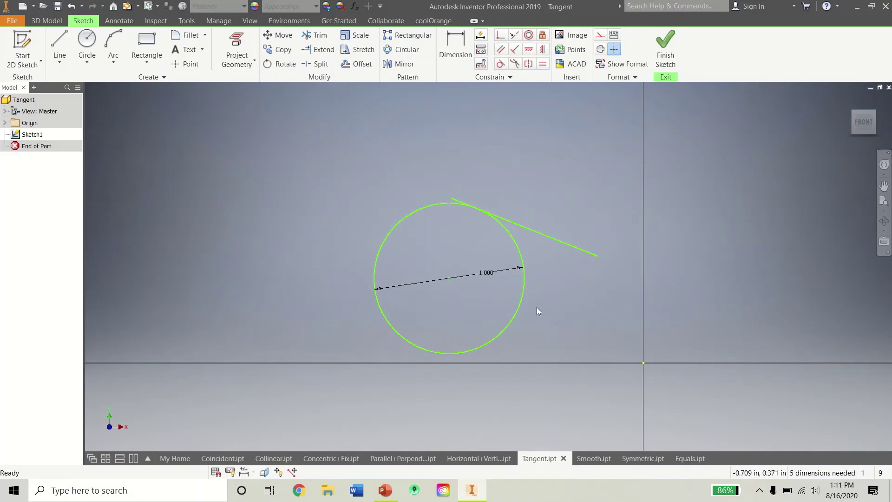
left_click(593, 459)
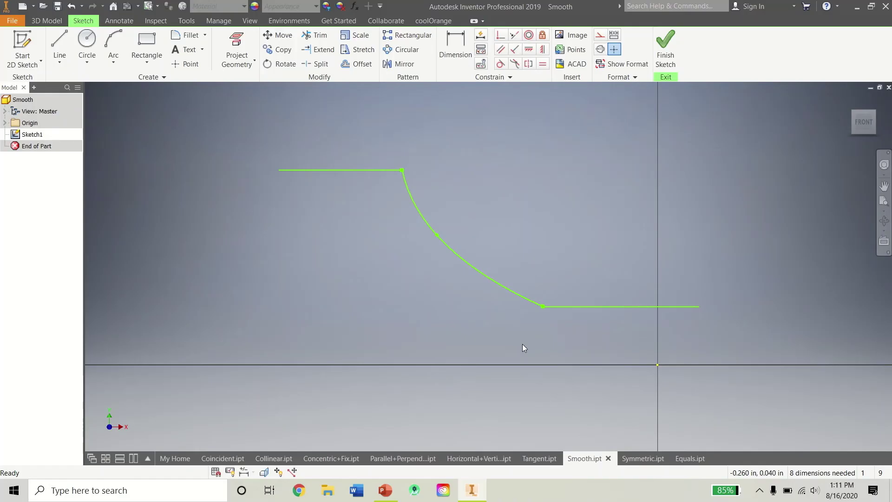
Apply Smooth (G2) joining the curve to the upper and lower horizontal lines, then open Symmetric.ipt.
left_click(515, 64)
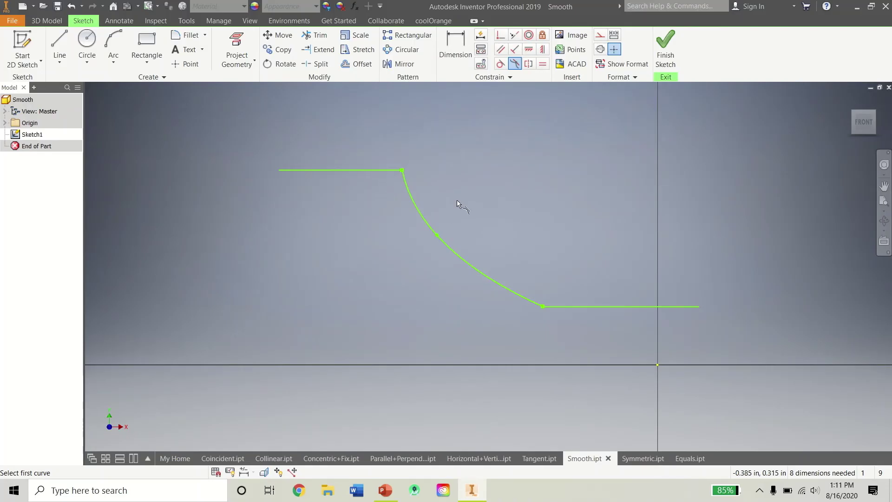
left_click(386, 170)
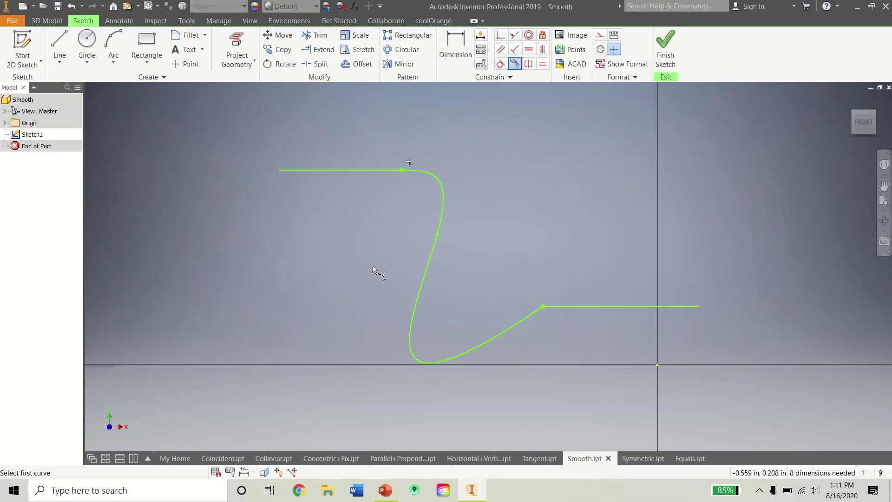
left_click(555, 306)
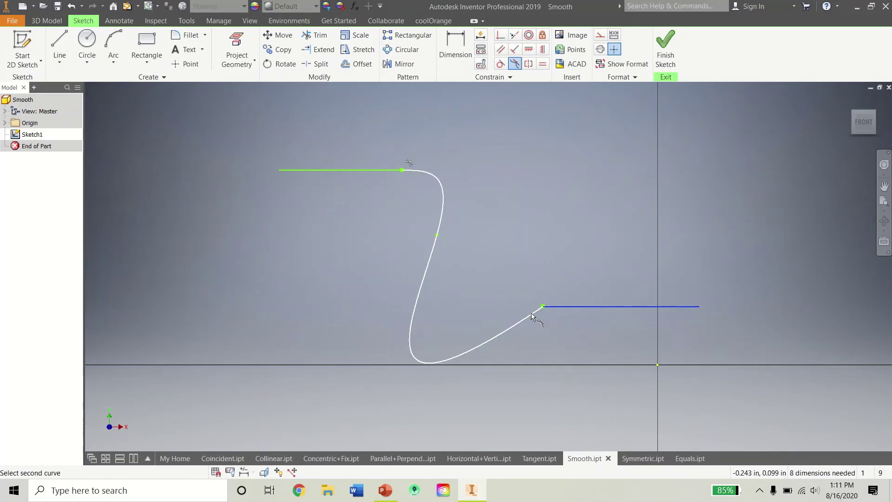
left_click(531, 313)
scroll(544, 311, "up", 3)
scroll(547, 304, "down", 5)
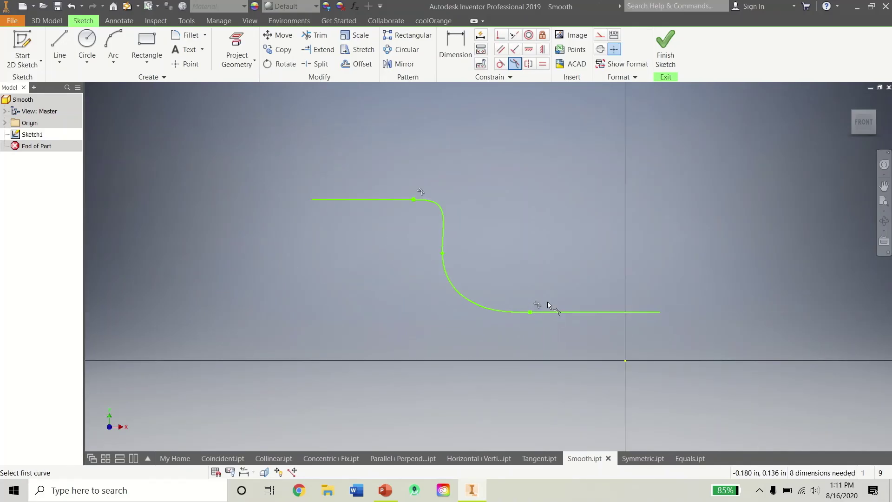
right_click(394, 257)
left_click(425, 258)
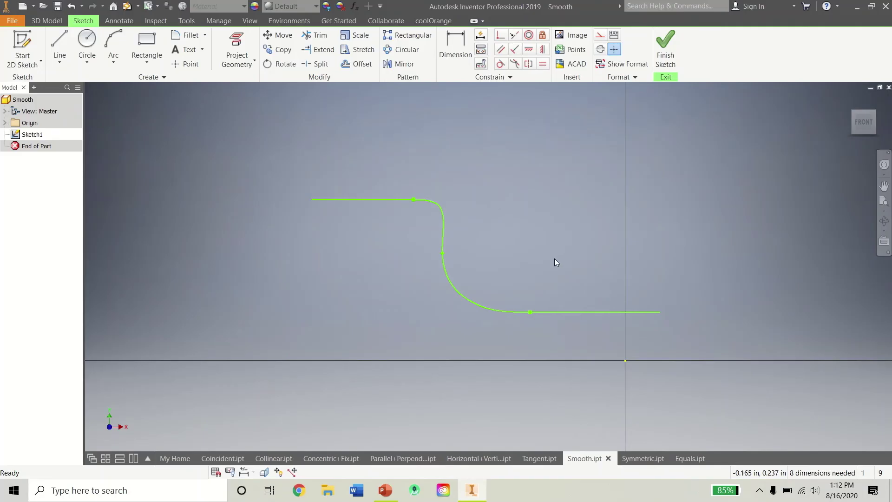
left_click(649, 462)
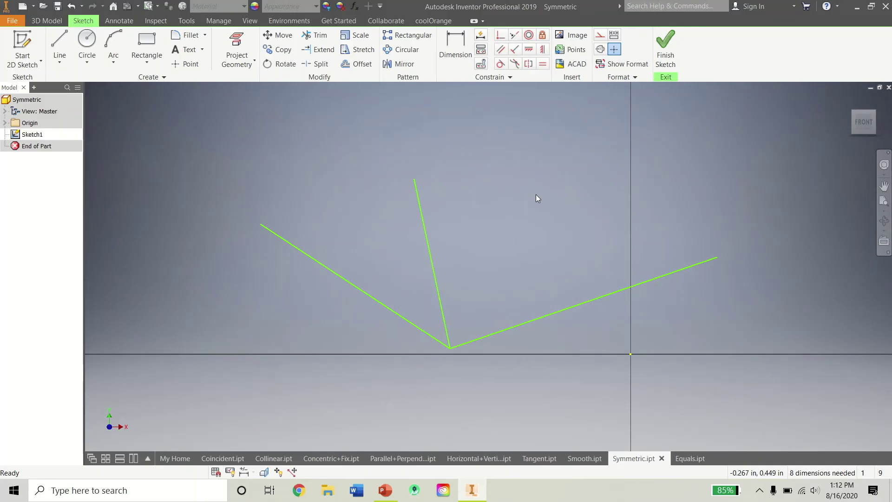
Make the middle and left lines symmetric about the right line, then open Equals.ipt.
left_click(530, 65)
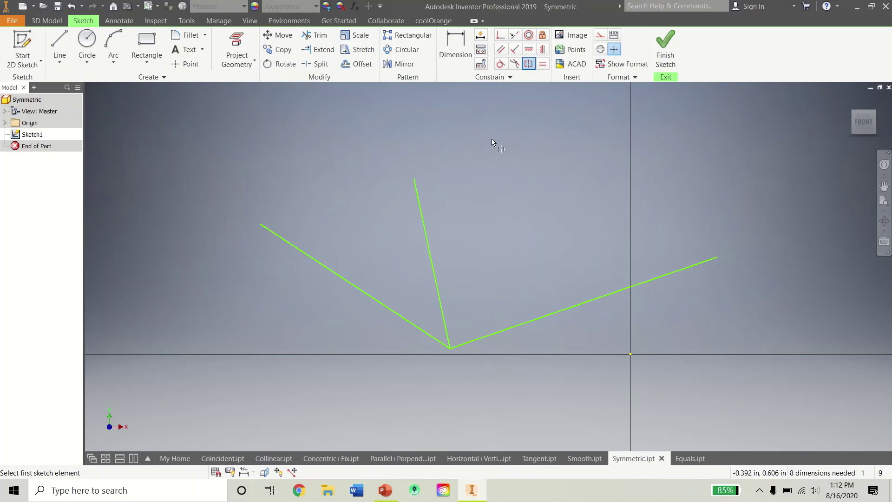
left_click(416, 187)
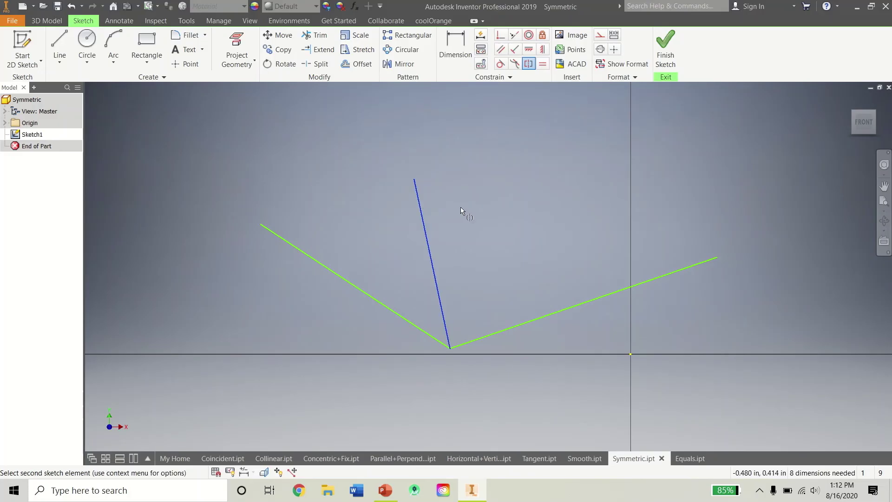
left_click(359, 288)
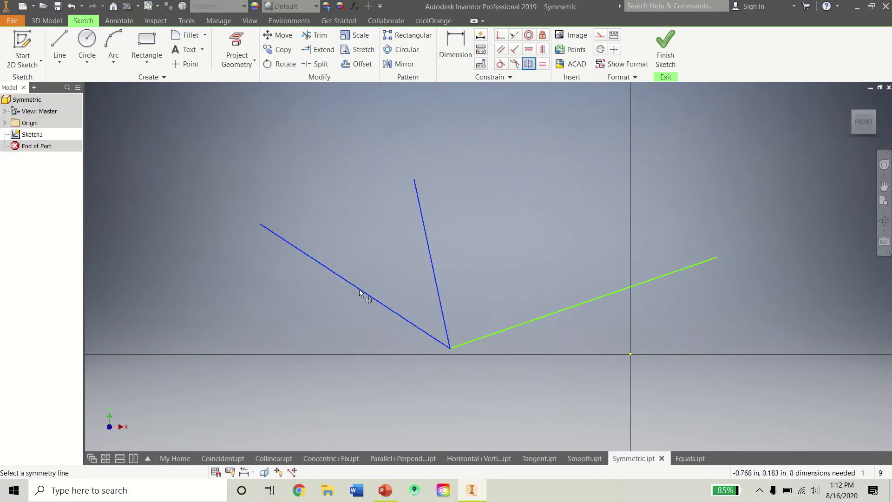
left_click(494, 332)
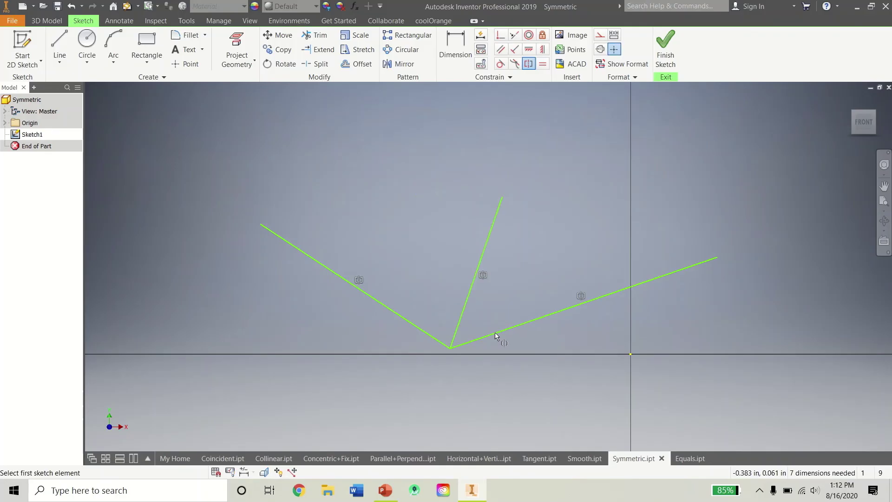
right_click(511, 273)
left_click(510, 247)
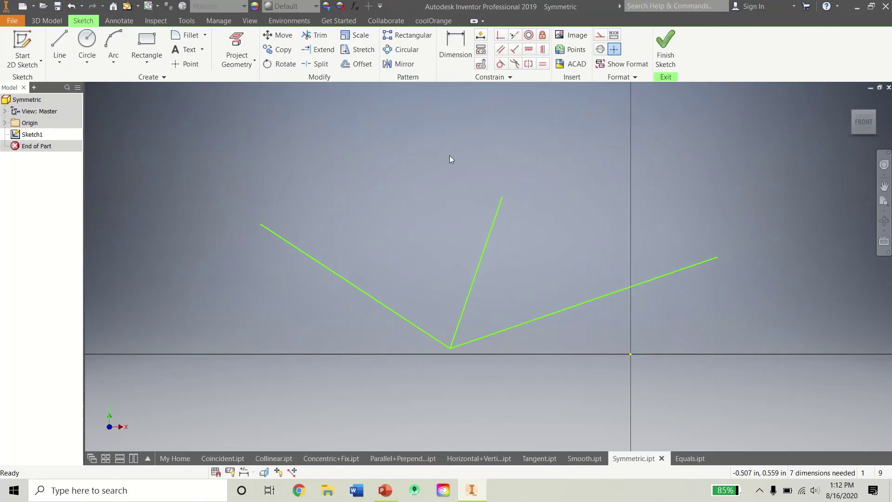
left_click(686, 458)
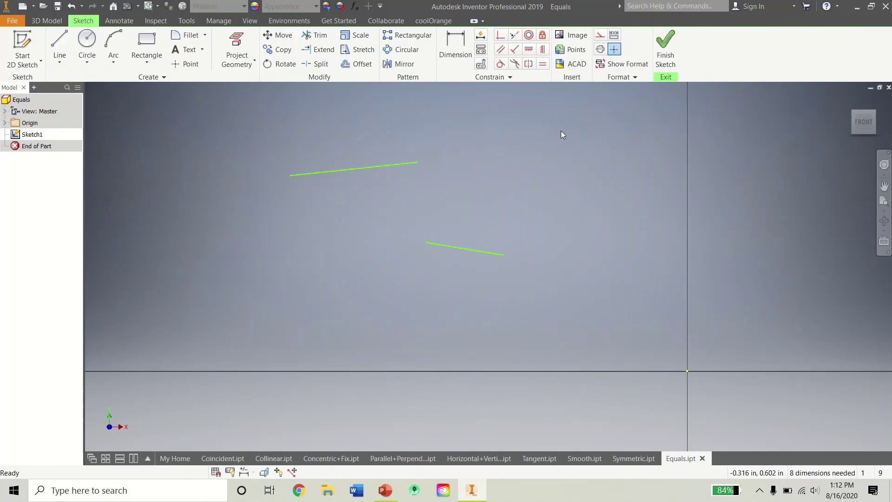
Apply an Equal constraint so the lower slanted line matches the upper line's length.
left_click(542, 64)
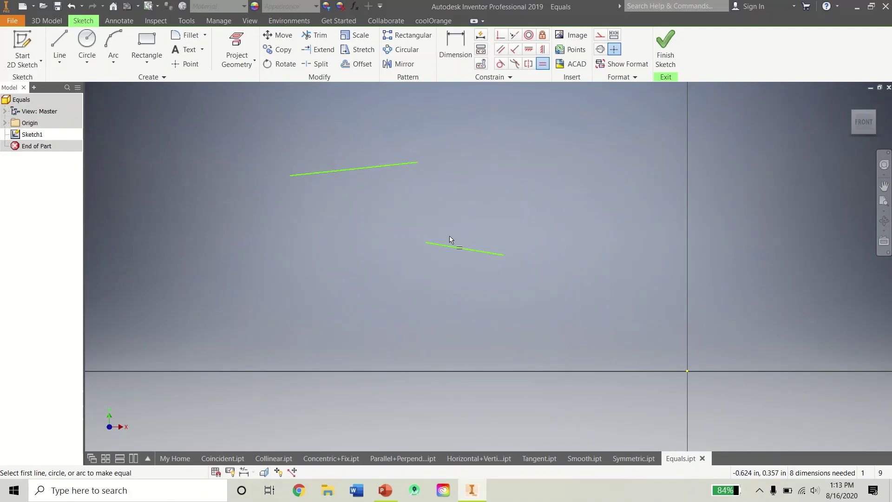
left_click(460, 247)
left_click(392, 166)
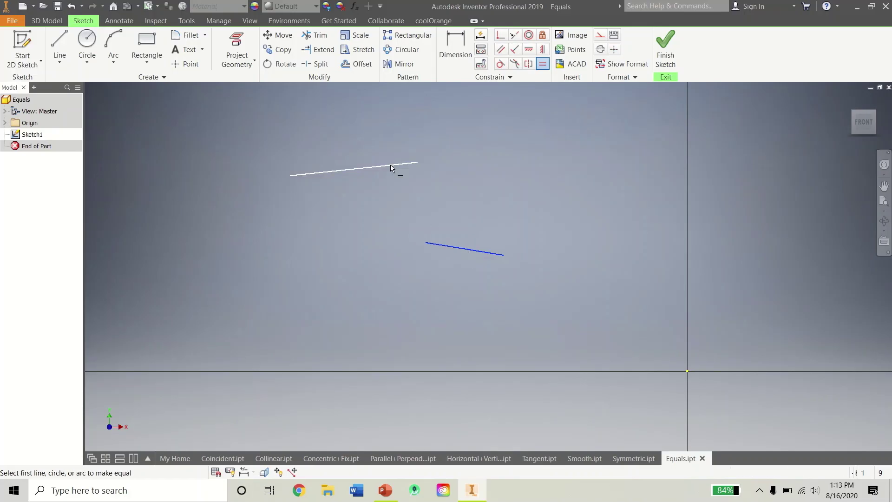
right_click(478, 231)
left_click(518, 232)
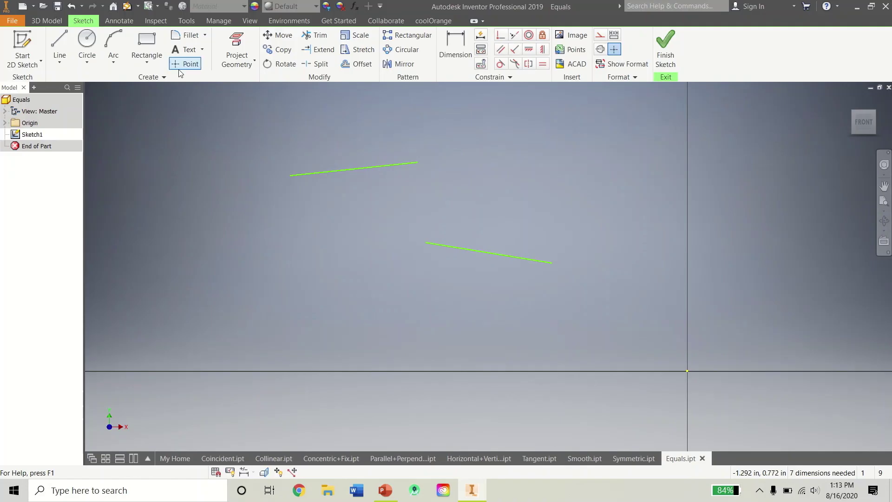
Draw a small circle left of the lines and a larger circle below it.
left_click(87, 42)
left_click(202, 195)
left_click(230, 176)
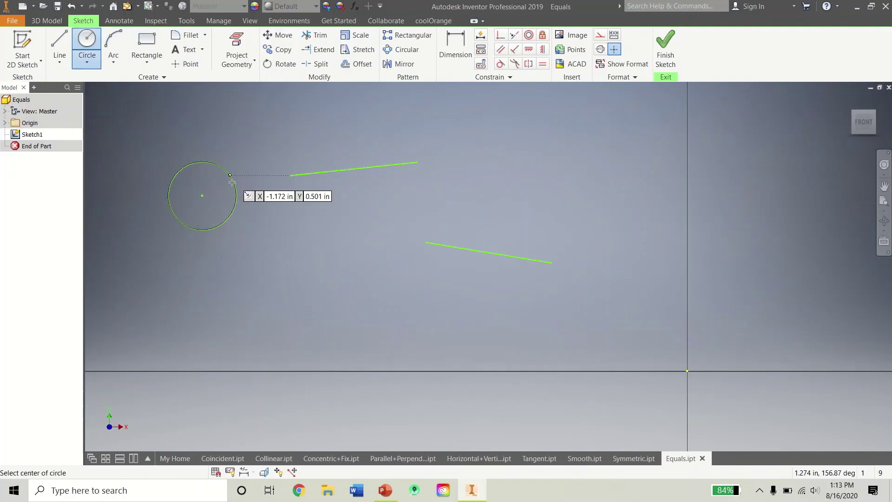
right_click(308, 311)
left_click(347, 313)
left_click(87, 42)
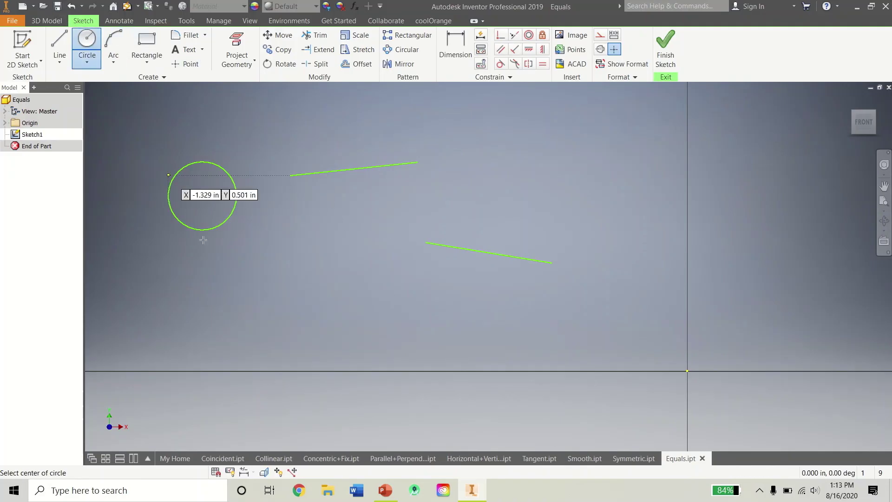
left_click(224, 308)
left_click(306, 295)
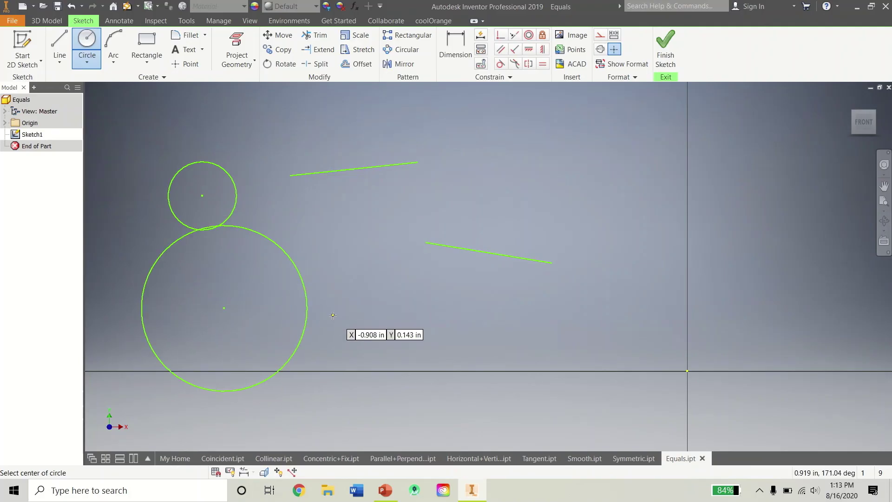
right_click(328, 321)
left_click(362, 317)
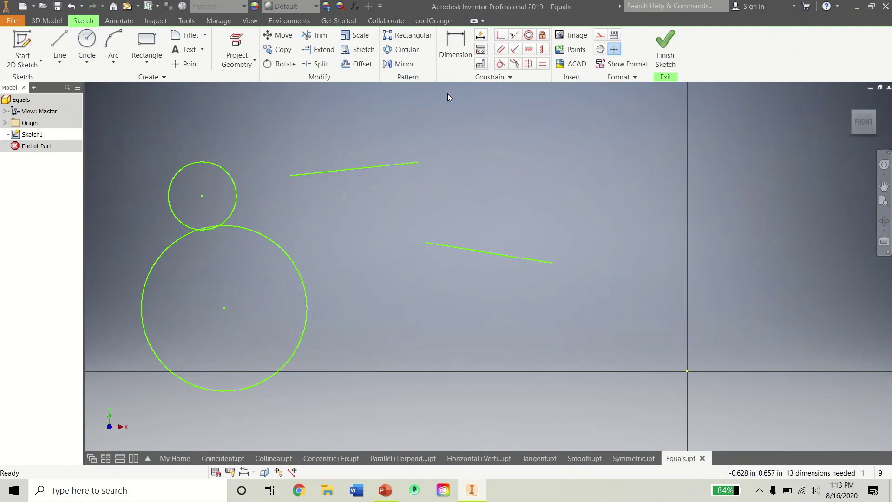
Make the large circle equal to the small one, then drag the lower circle to enlarge both together.
left_click(542, 64)
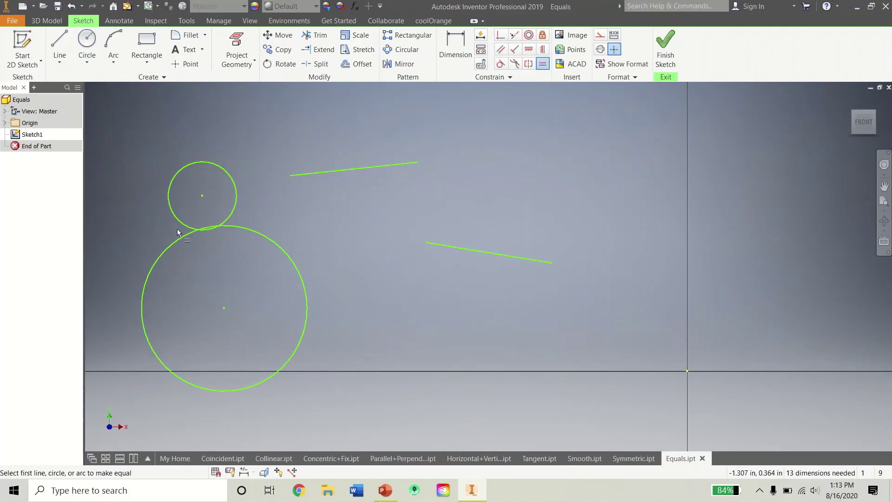
left_click(244, 230)
left_click(235, 213)
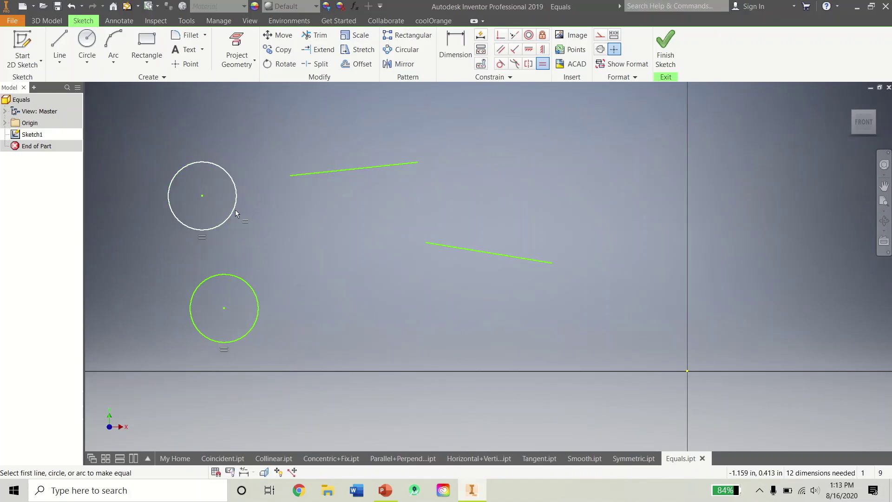
right_click(301, 250)
left_click(350, 252)
left_click_drag(250, 290, 268, 299)
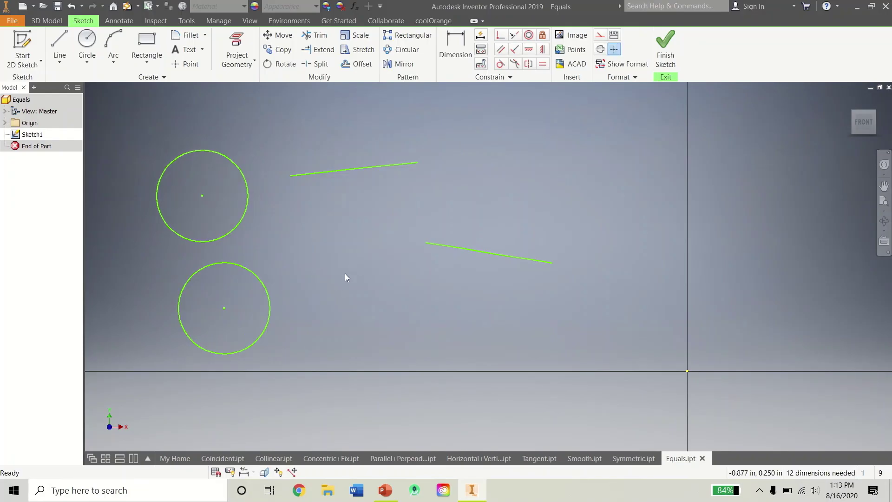